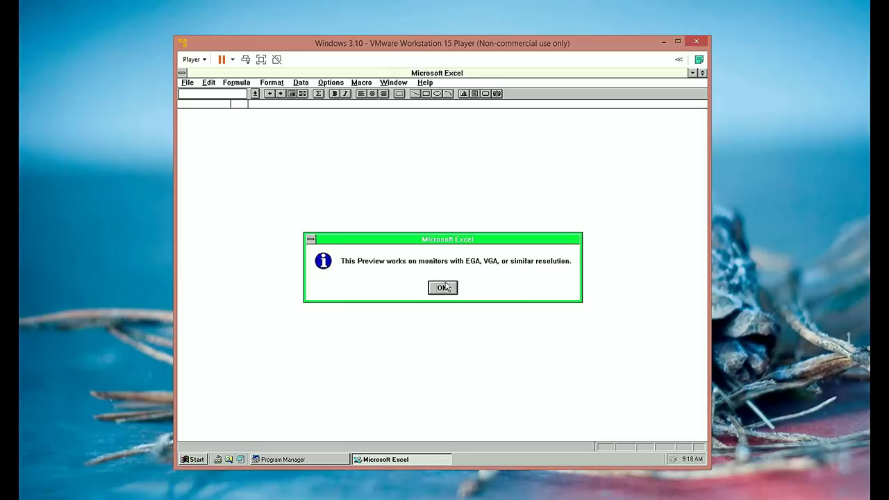
# Dismiss the Excel preview notice and try selecting different cells on the blank worksheet, ending on G7
pyautogui.click(444, 287)
pyautogui.click(443, 287)
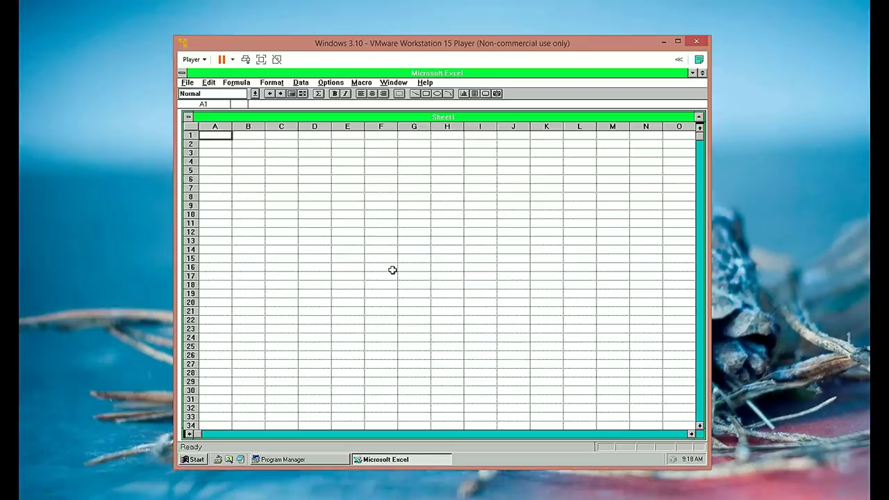
pyautogui.click(268, 193)
pyautogui.click(412, 238)
pyautogui.moveTo(396, 347); pyautogui.dragTo(417, 347)
pyautogui.click(351, 144)
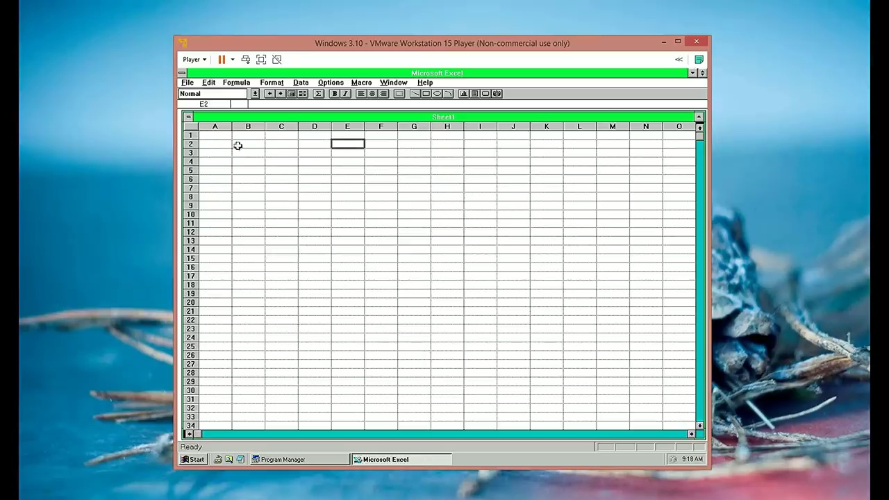
pyautogui.click(271, 257)
pyautogui.click(414, 188)
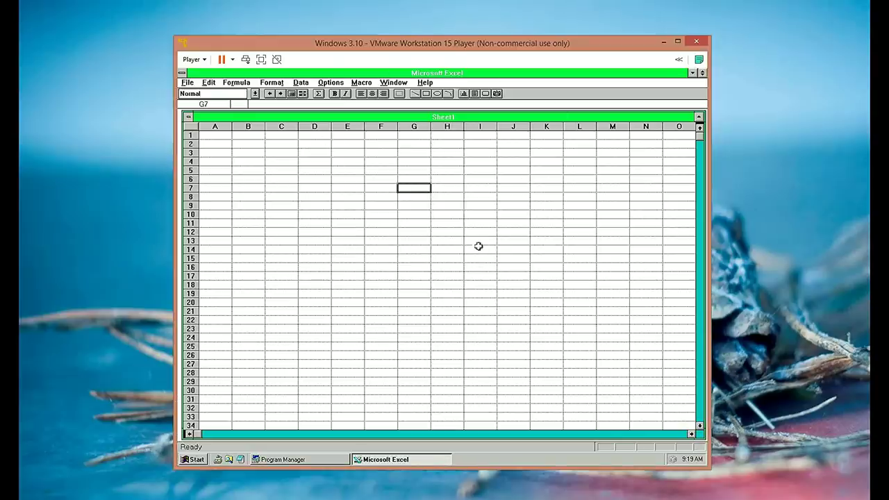
# Exit Microsoft Excel and return to Program Manager
pyautogui.press('alt')
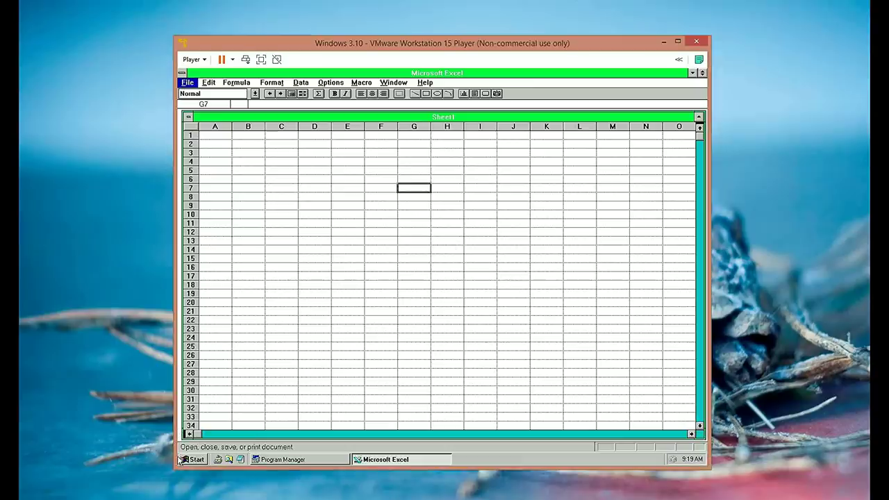
pyautogui.click(188, 82)
pyautogui.click(192, 159)
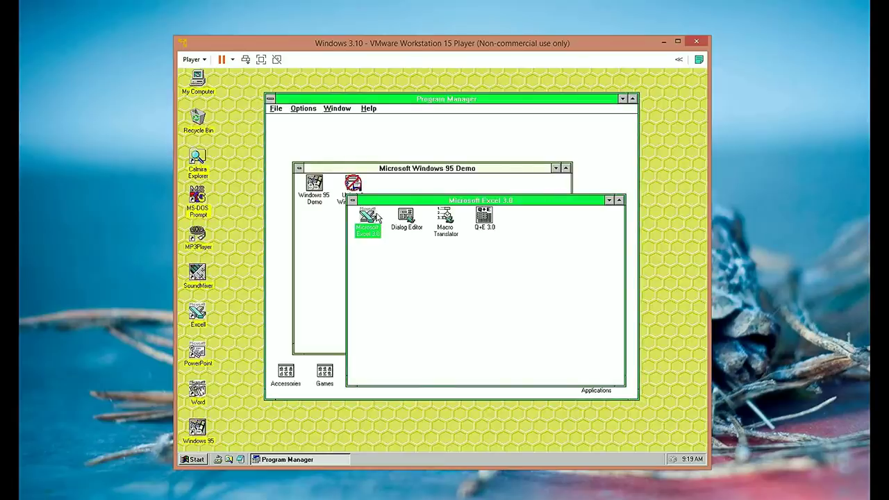
# Close the Microsoft Excel 3.0 and Microsoft Windows 95 Demo group windows in Program Manager
pyautogui.click(351, 200)
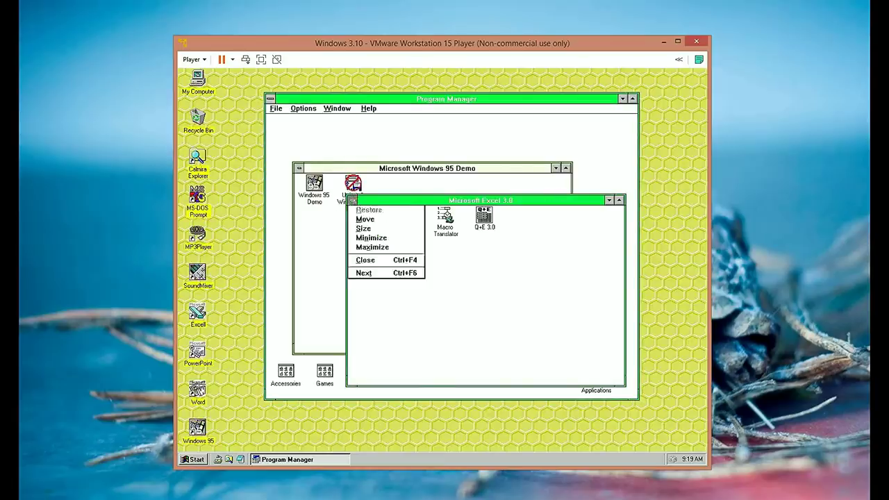
pyautogui.click(365, 259)
pyautogui.click(299, 169)
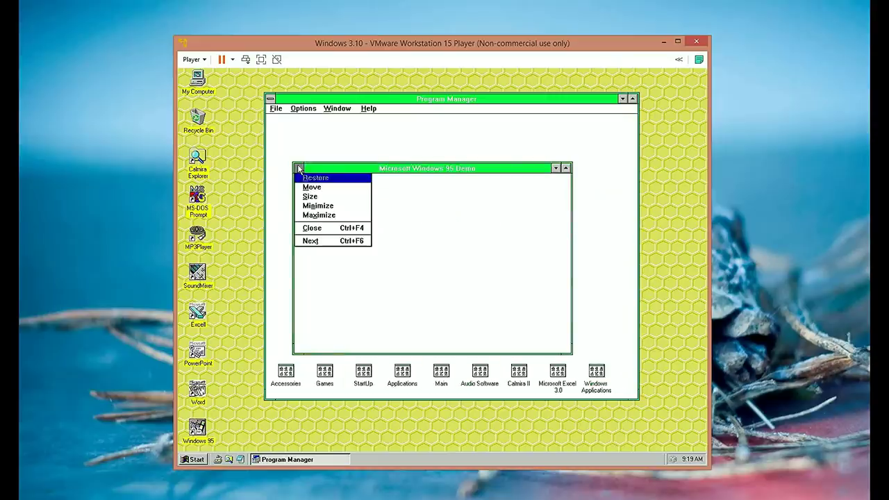
pyautogui.click(327, 229)
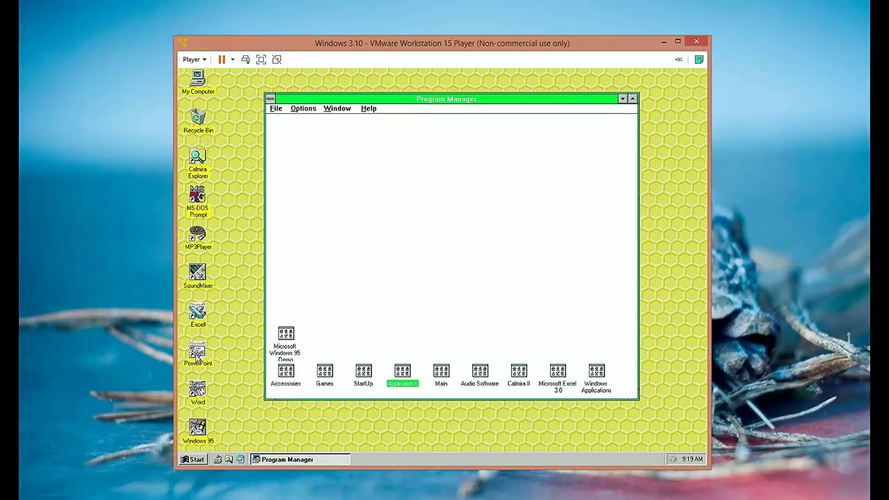
# Launch PowerPoint from the desktop to view its blank title slide, and exit it
pyautogui.doubleClick(196, 356)
pyautogui.click(431, 186)
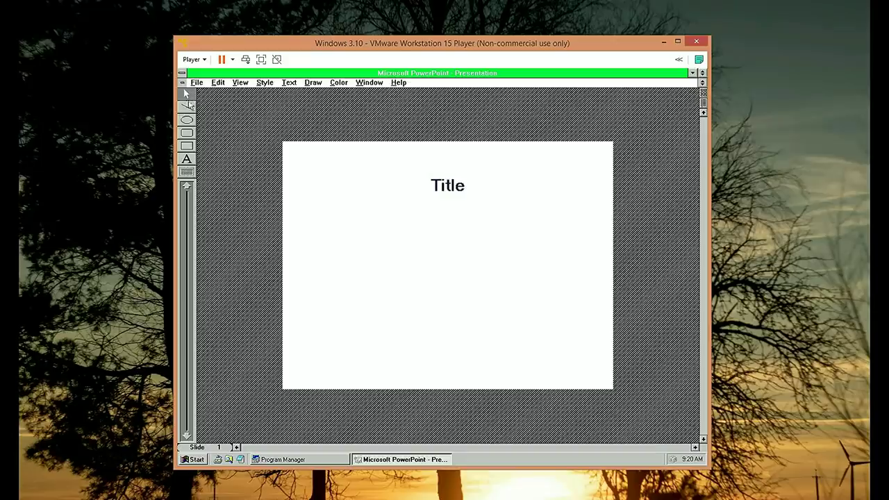
pyautogui.hotkey('alt', 'F4')
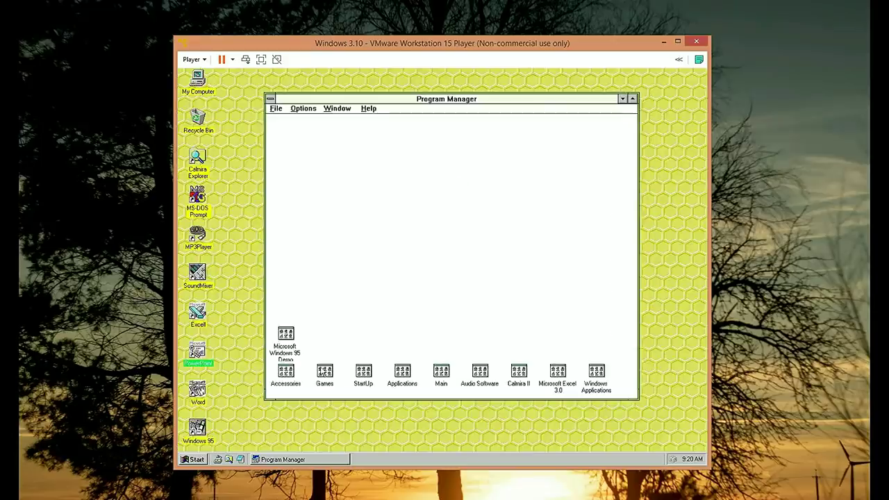
# Launch Solitaire from the Games group, try moving its window around the desktop, and close the game
pyautogui.click(324, 383)
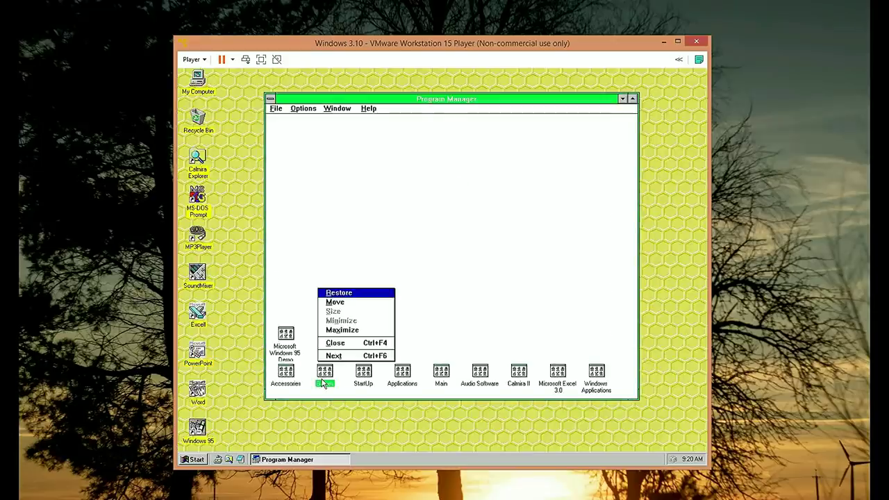
pyautogui.press('Return')
pyautogui.doubleClick(310, 167)
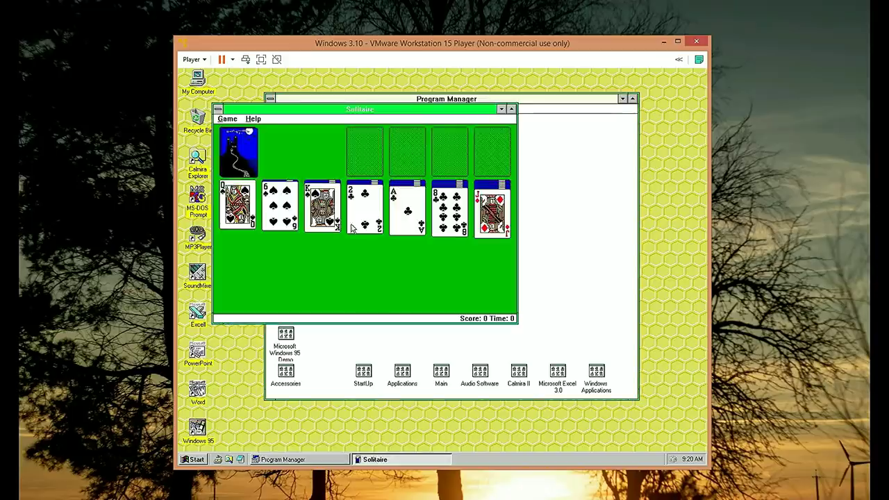
pyautogui.moveTo(305, 113); pyautogui.dragTo(394, 208)
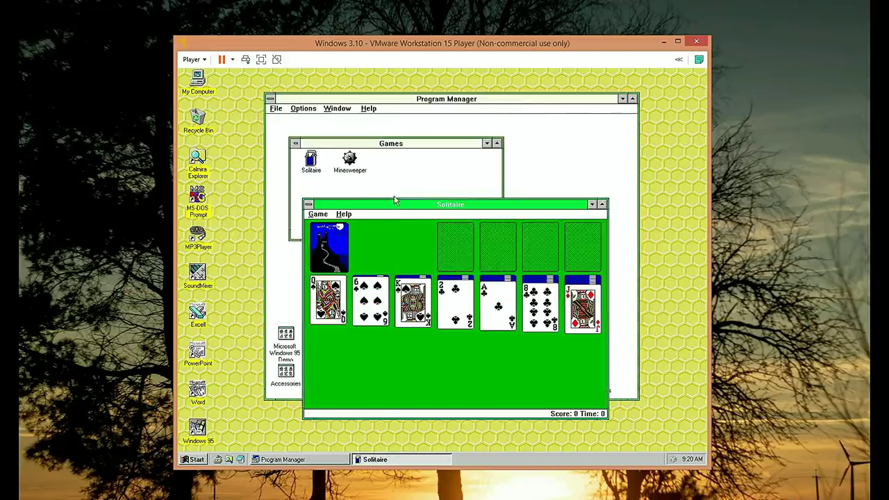
pyautogui.moveTo(394, 208); pyautogui.dragTo(335, 151)
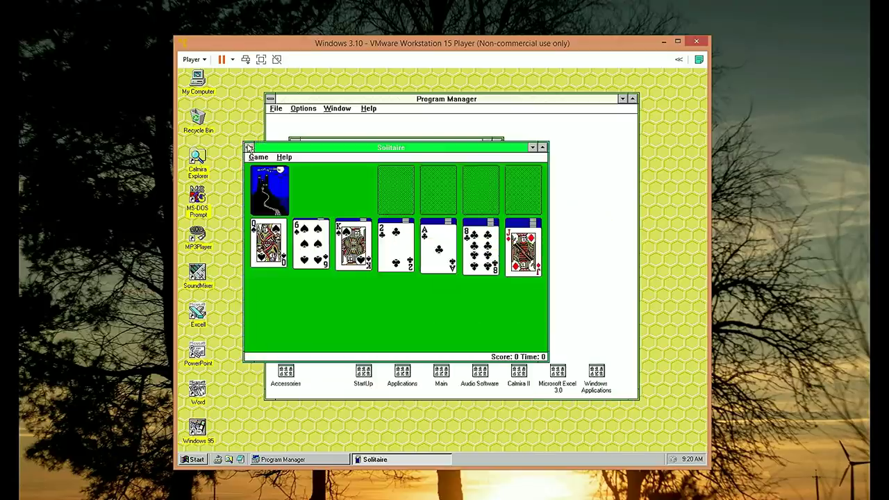
pyautogui.doubleClick(248, 148)
# Launch Minesweeper from the Games group to view it, and close it
pyautogui.doubleClick(349, 159)
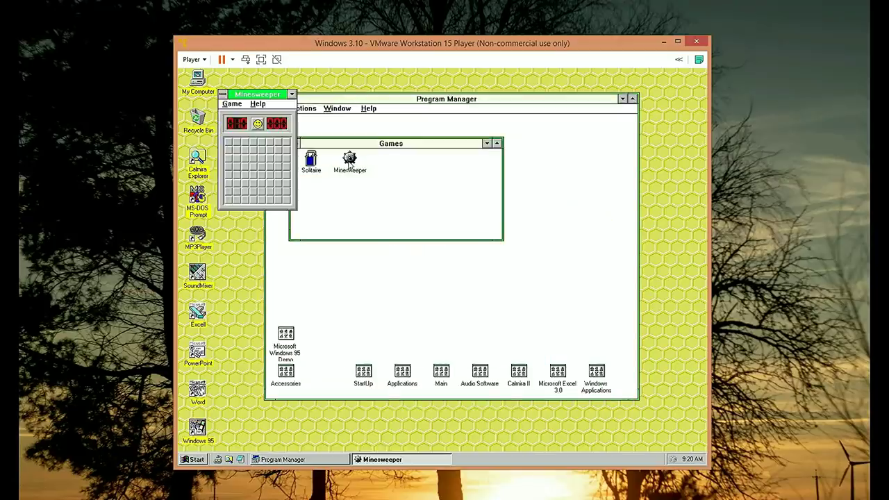
pyautogui.click(435, 254)
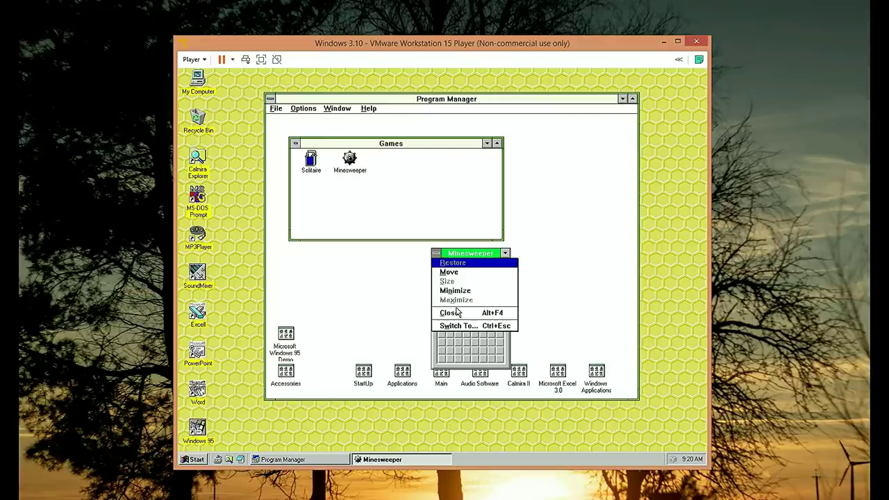
pyautogui.click(455, 314)
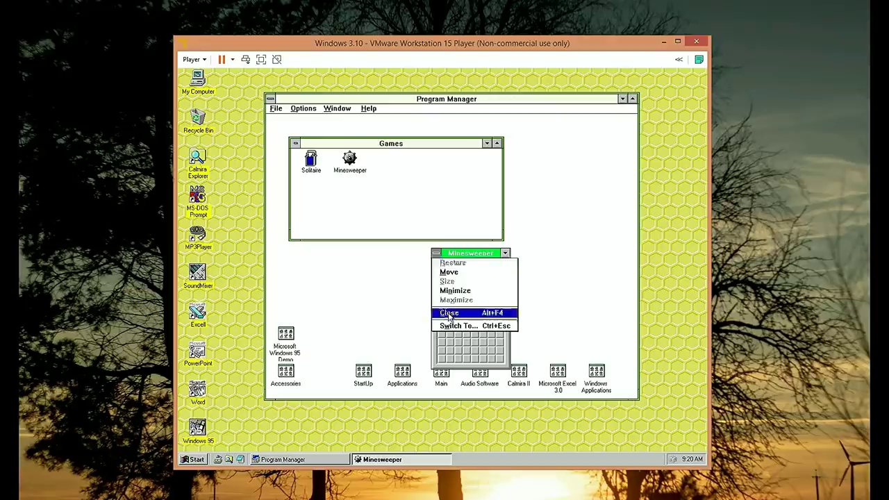
# Open the Windows Applications group, and launch Media Player with its window moved lower over that group
pyautogui.doubleClick(595, 373)
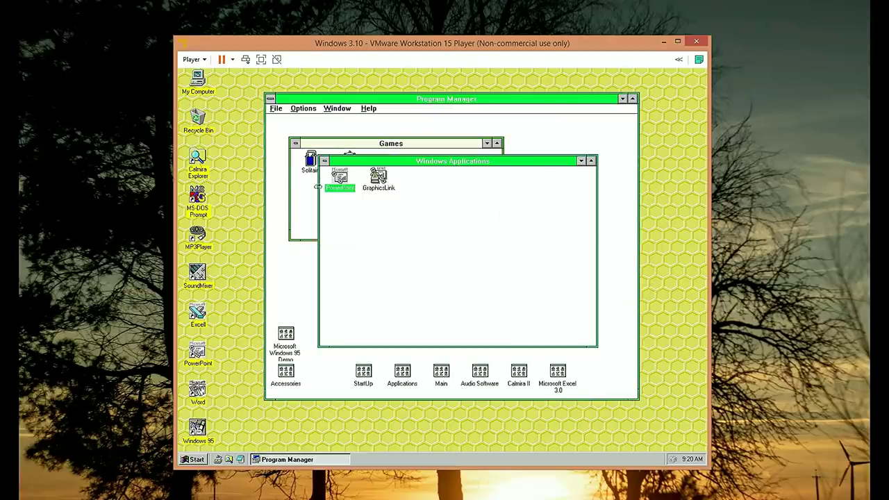
pyautogui.rightClick(202, 243)
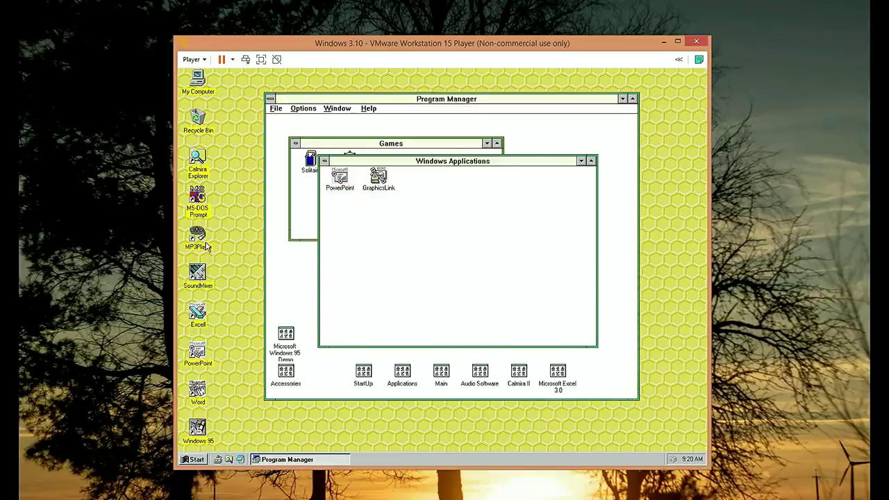
pyautogui.click(211, 185)
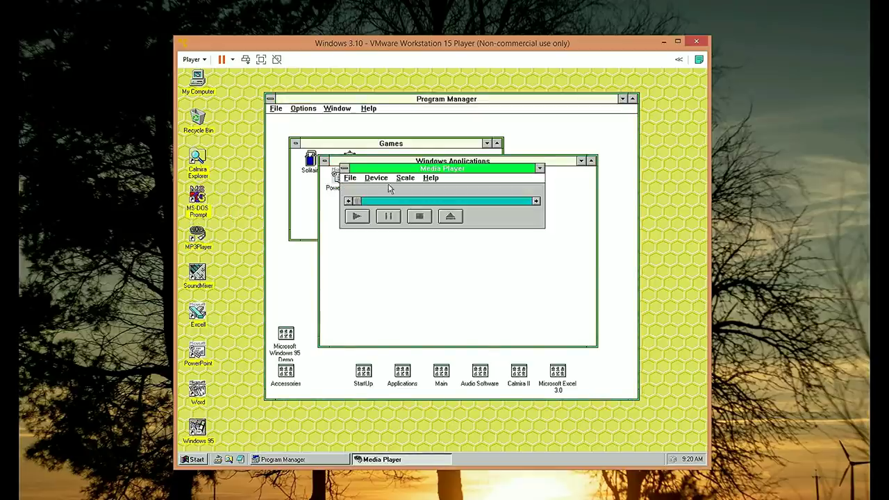
pyautogui.moveTo(438, 169); pyautogui.dragTo(489, 214)
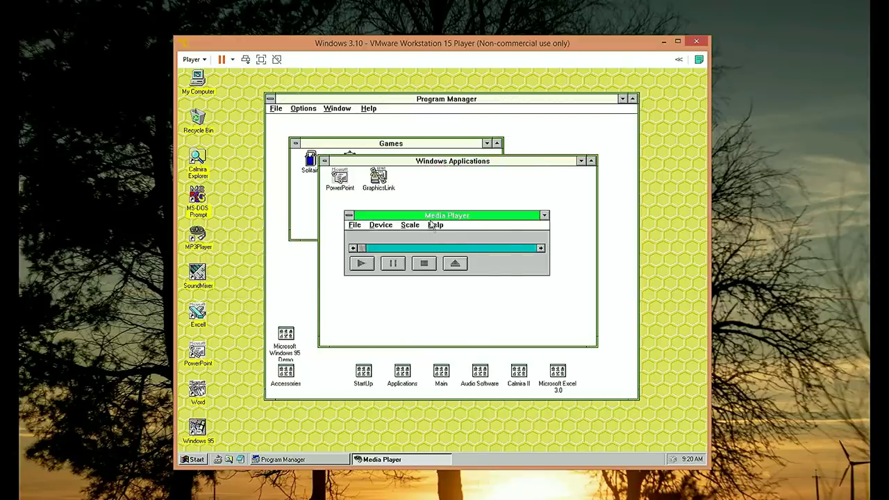
# Show the About information for Media Player
pyautogui.click(435, 225)
pyautogui.click(453, 267)
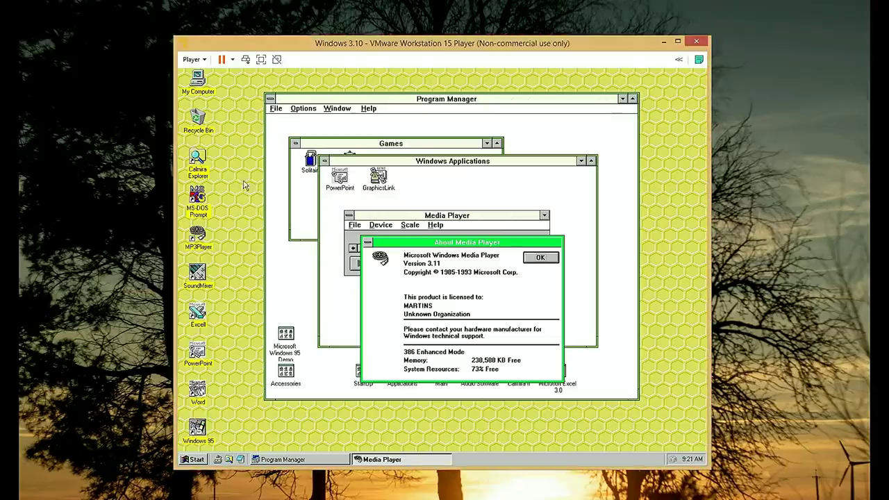
# Open Calmira Explorer on drive C: and reposition its window on the desktop
pyautogui.doubleClick(199, 168)
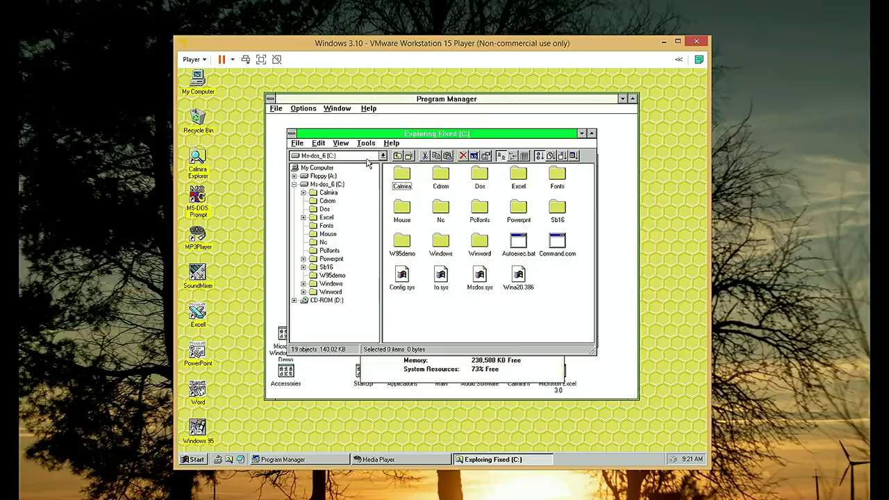
pyautogui.moveTo(459, 134); pyautogui.dragTo(549, 219)
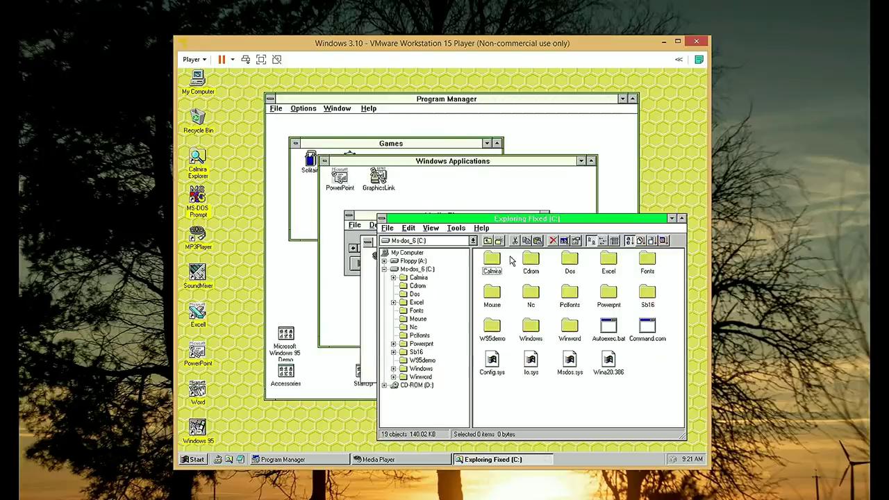
pyautogui.moveTo(443, 223); pyautogui.dragTo(344, 182)
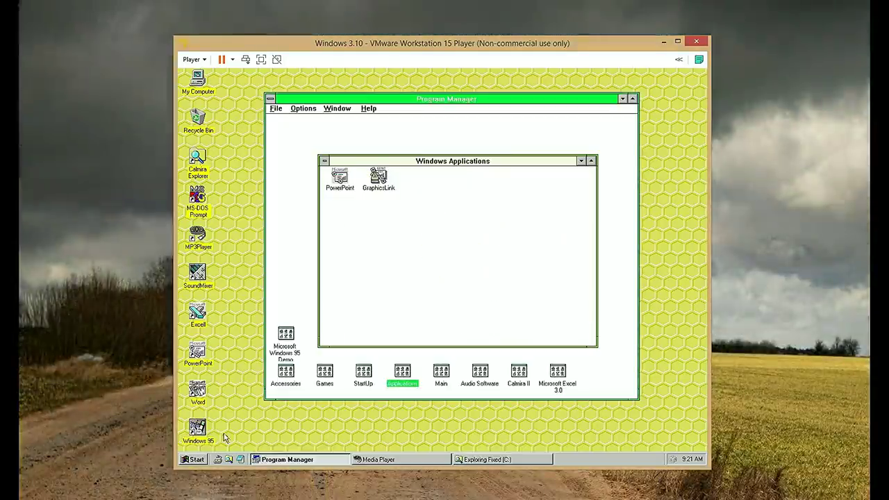
# Open the Clock accessory in the upper-right corner of the desktop and set it to the analog display
pyautogui.click(192, 459)
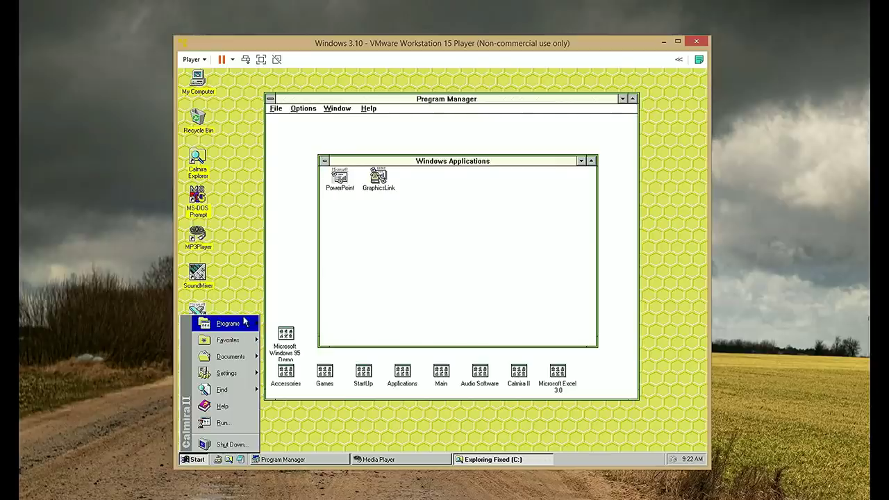
pyautogui.moveTo(244, 321)
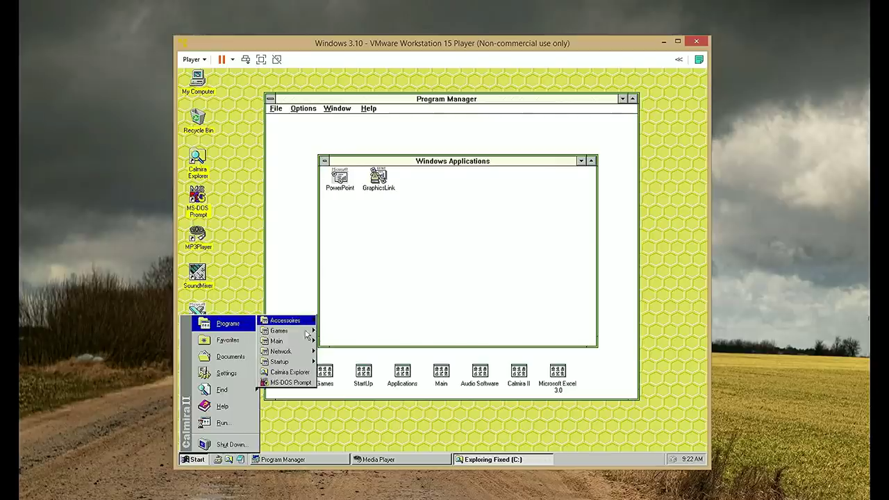
pyautogui.moveTo(306, 322)
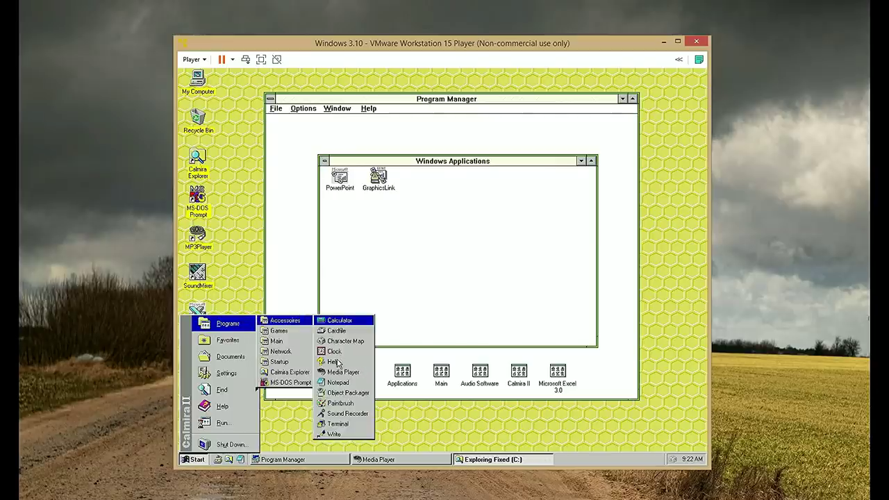
pyautogui.click(334, 351)
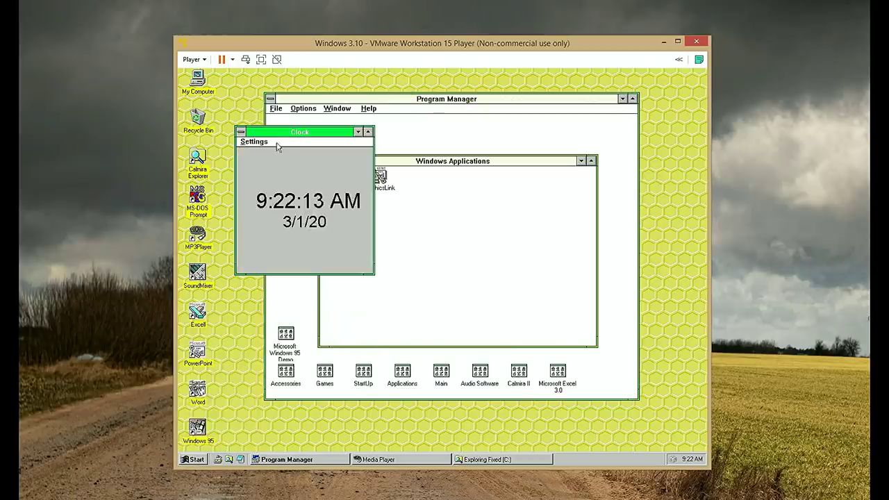
pyautogui.moveTo(278, 135); pyautogui.dragTo(597, 83)
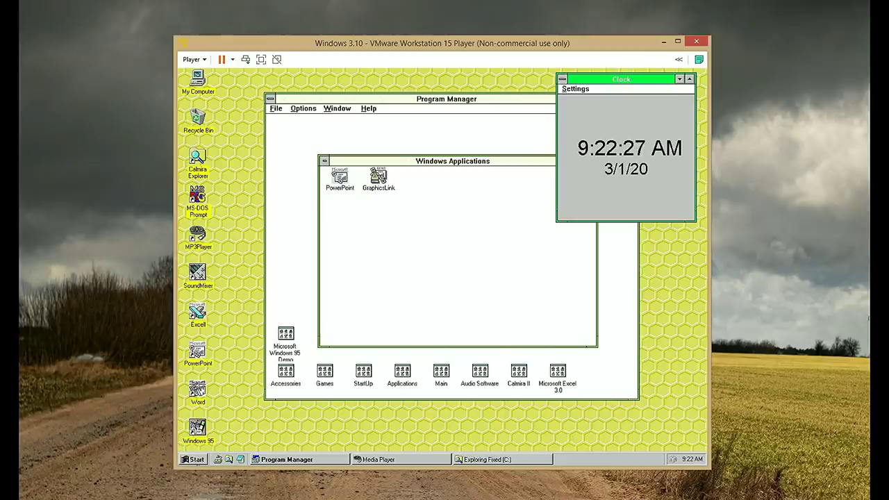
pyautogui.click(575, 89)
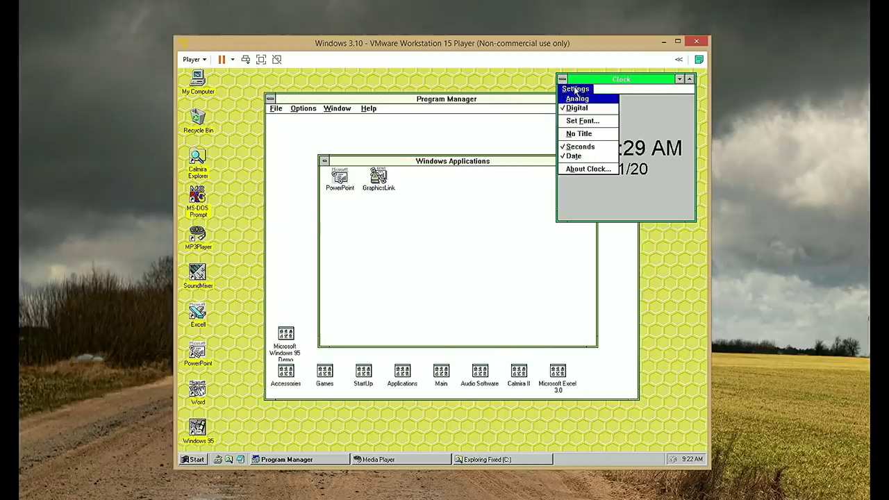
pyautogui.click(576, 98)
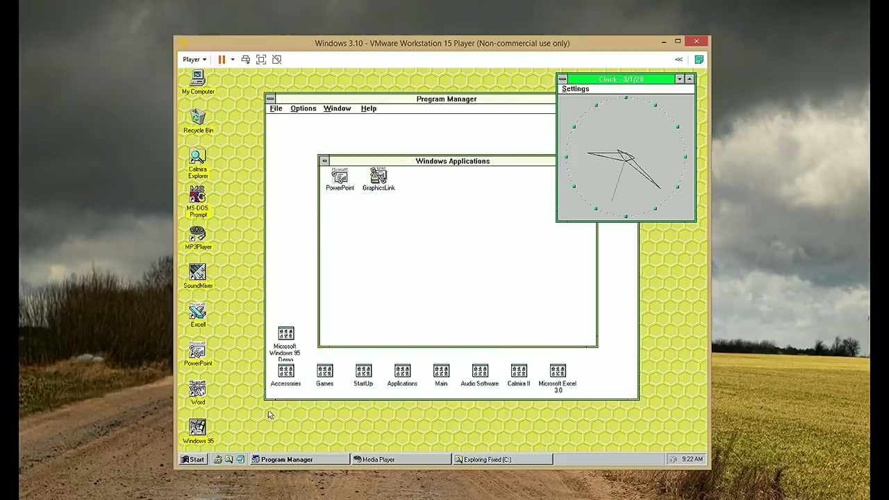
# Launch the Paintbrush accessory with an untitled blank canvas
pyautogui.click(192, 459)
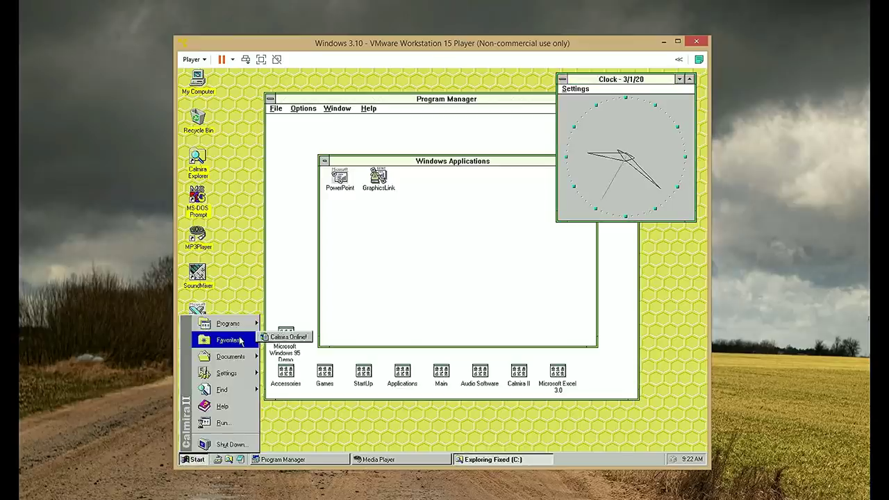
pyautogui.moveTo(241, 325)
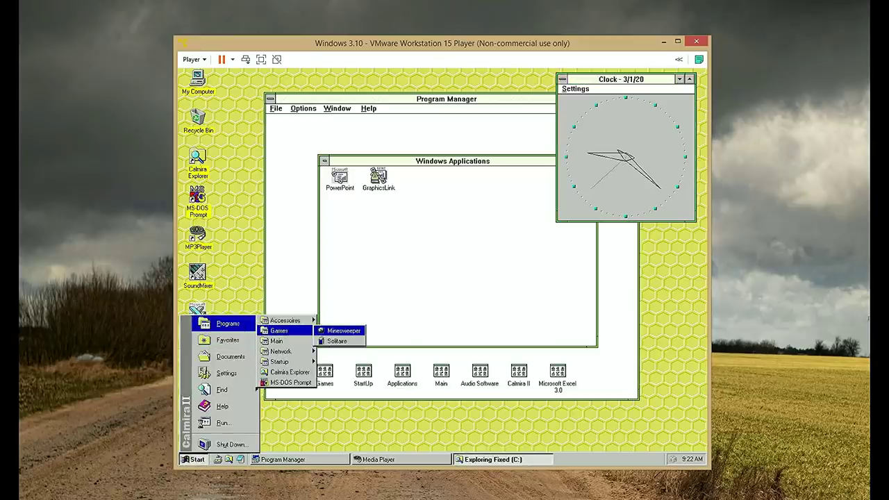
pyautogui.moveTo(288, 321)
pyautogui.click(331, 408)
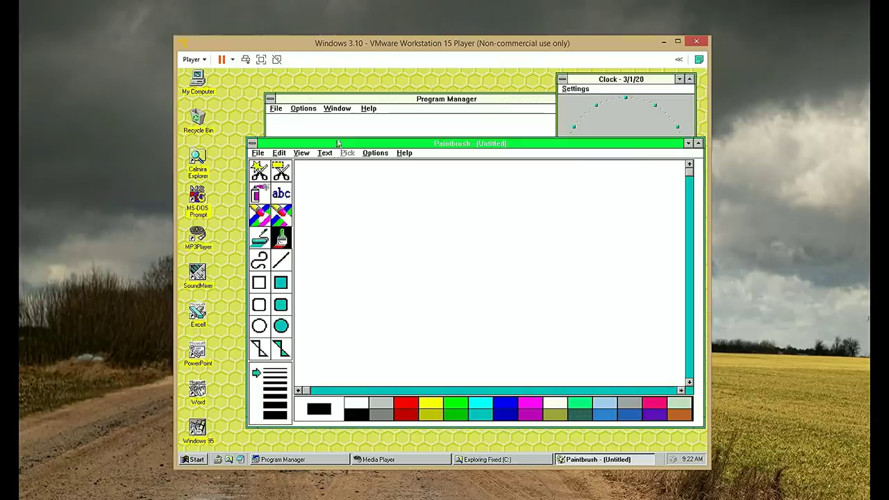
# Reposition the Paintbrush window and brush a large black freehand outline across the blank canvas
pyautogui.moveTo(394, 147); pyautogui.dragTo(362, 152)
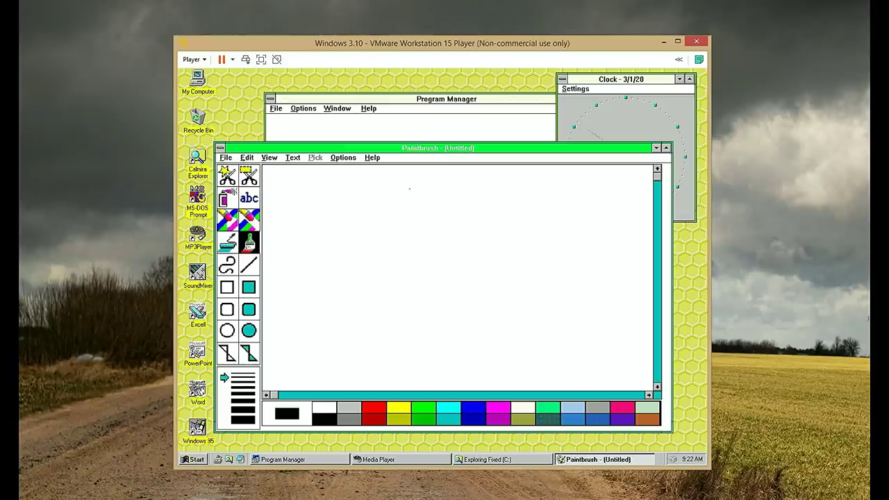
pyautogui.moveTo(421, 189)
pyautogui.mouseDown()
pyautogui.moveTo(338, 258)
pyautogui.moveTo(386, 283)
pyautogui.moveTo(265, 377)
pyautogui.moveTo(437, 347)
pyautogui.moveTo(546, 299)
pyautogui.moveTo(448, 176)
pyautogui.moveTo(392, 189)
pyautogui.mouseUp()
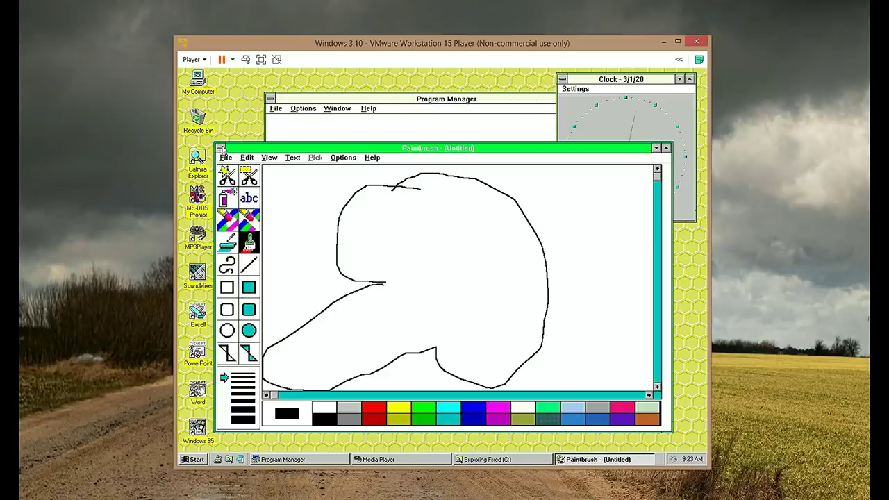
pyautogui.click(221, 148)
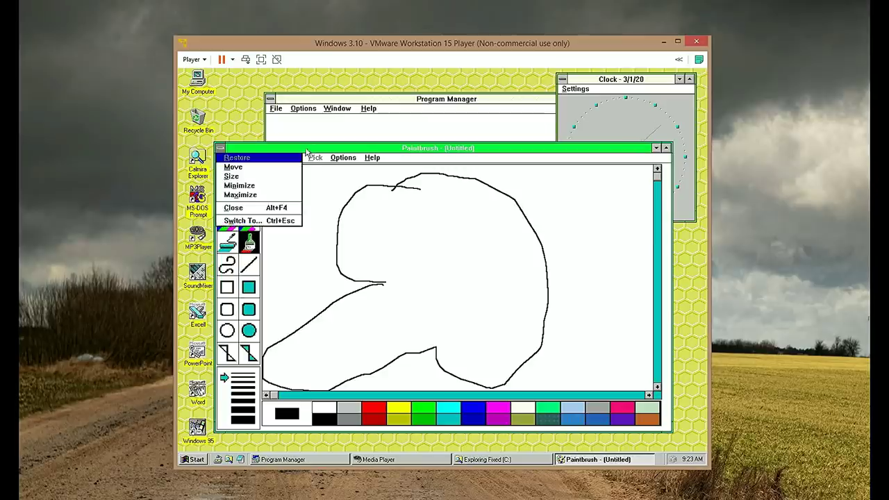
pyautogui.click(307, 151)
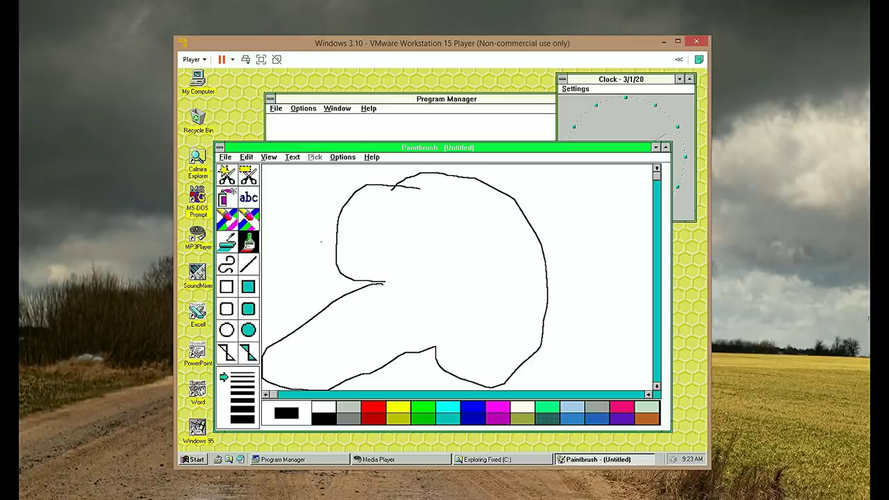
# Close Paintbrush without saving the untitled drawing
pyautogui.click(220, 148)
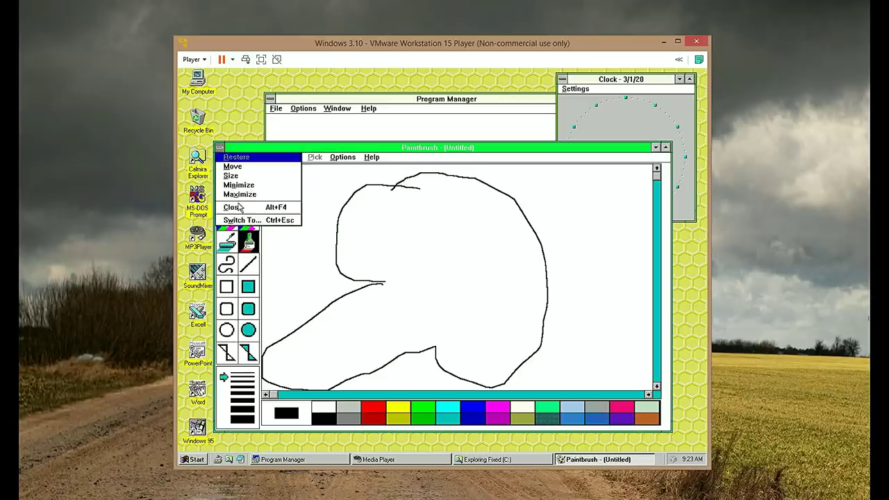
pyautogui.click(239, 207)
pyautogui.click(437, 296)
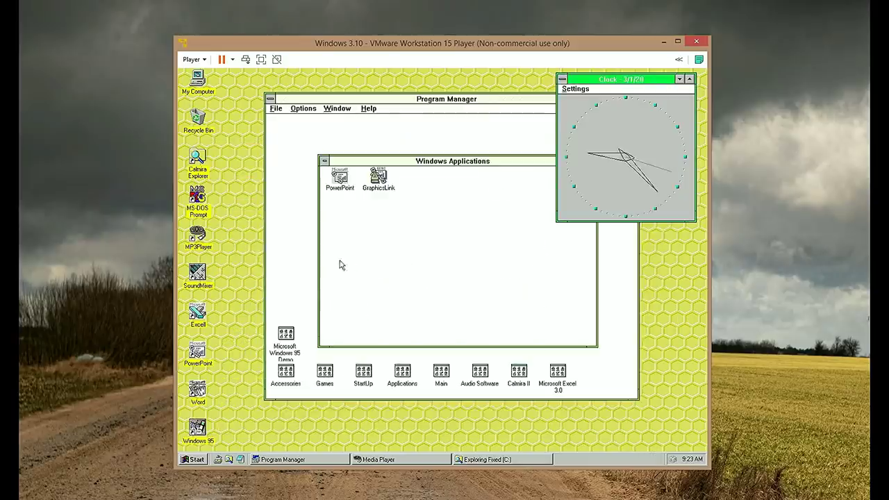
# Launch the Write accessory with an untitled document and reposition its window near the desktop icons
pyautogui.click(194, 460)
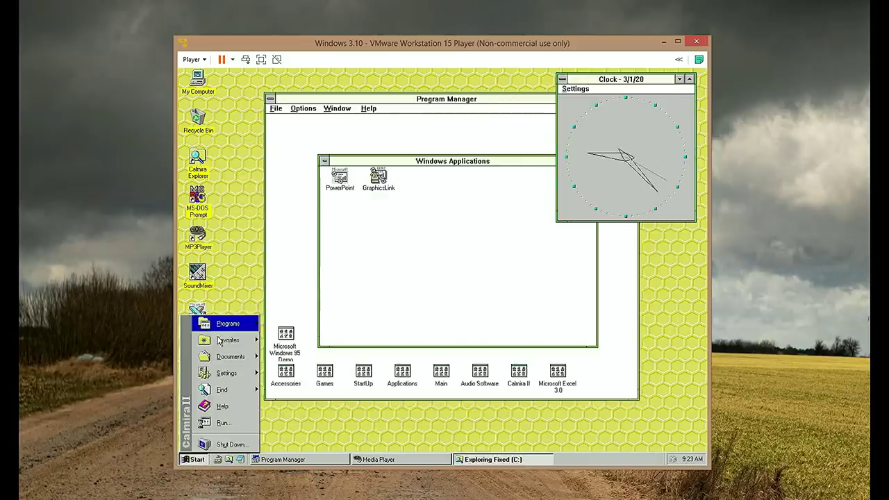
pyautogui.moveTo(219, 331)
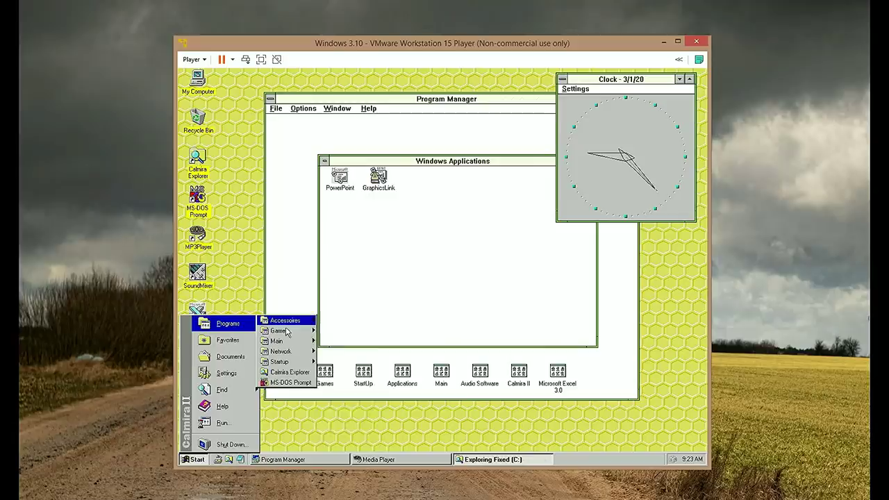
pyautogui.moveTo(285, 323)
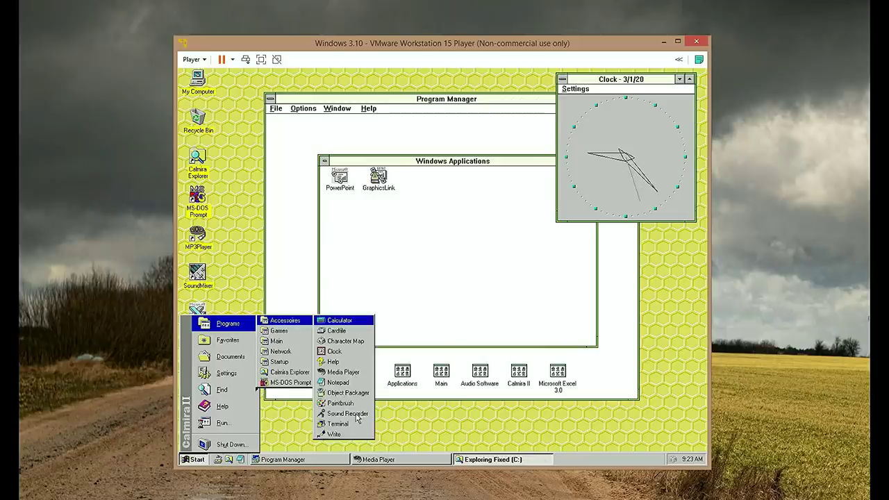
pyautogui.click(331, 434)
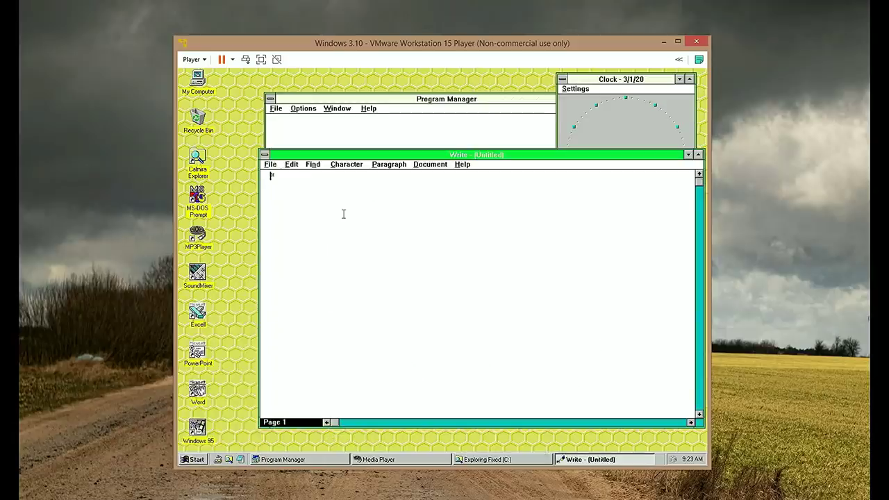
pyautogui.moveTo(439, 155); pyautogui.dragTo(394, 155)
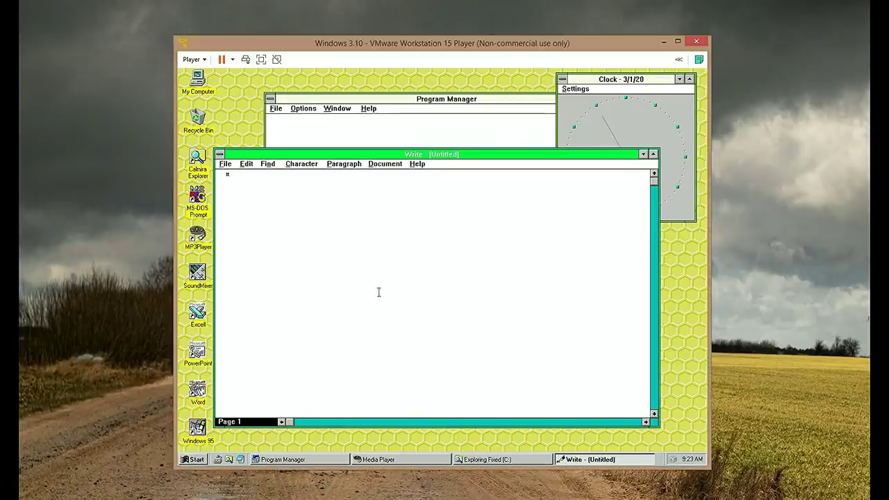
# Launch the Notepad accessory with an untitled file and move its window lower so it overlaps Write
pyautogui.click(194, 460)
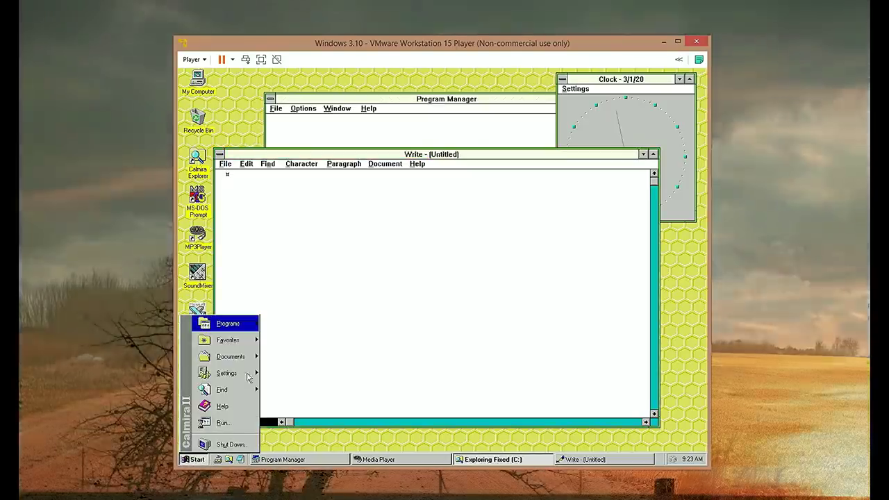
pyautogui.moveTo(230, 325)
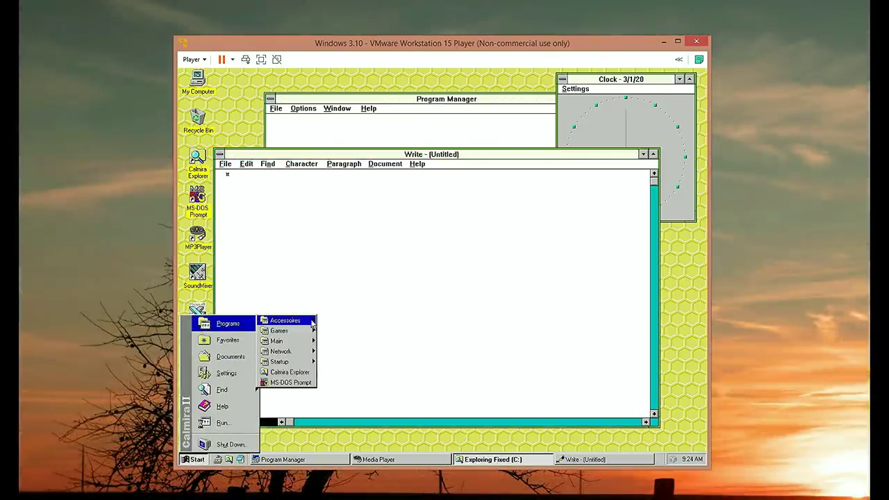
pyautogui.moveTo(285, 320)
pyautogui.click(332, 380)
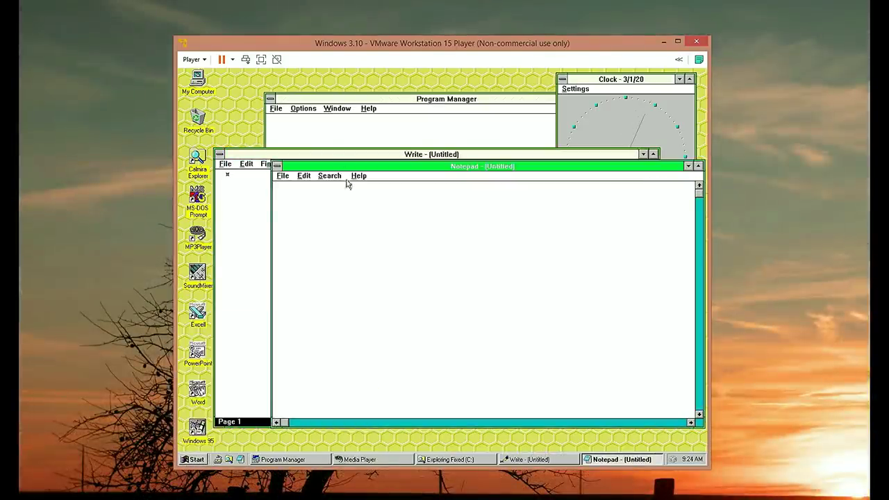
pyautogui.moveTo(333, 169); pyautogui.dragTo(316, 216)
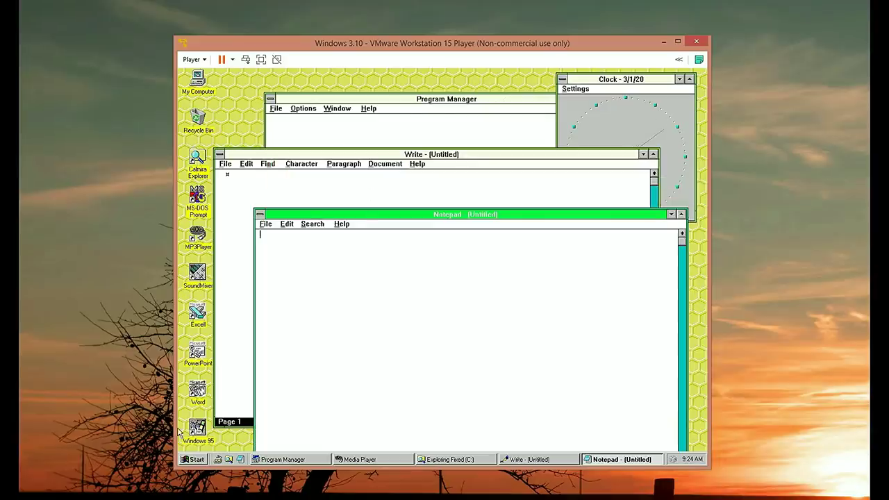
# Launch File Manager from the Main program group and move its window over Write and Notepad
pyautogui.click(198, 459)
pyautogui.moveTo(229, 324)
pyautogui.moveTo(297, 326)
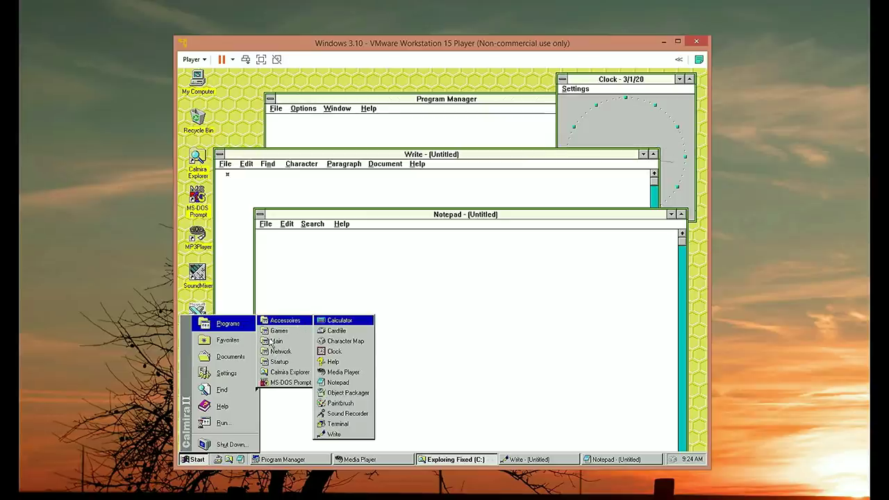
pyautogui.moveTo(289, 345)
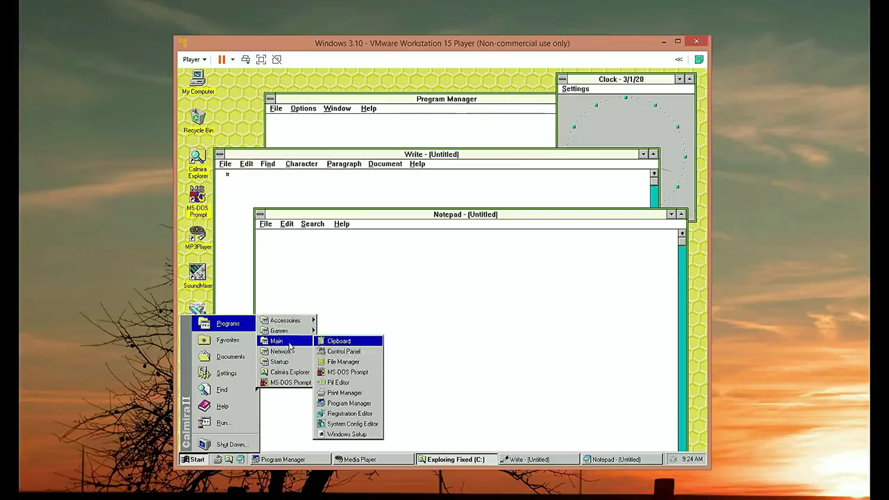
pyautogui.click(334, 362)
pyautogui.moveTo(434, 98); pyautogui.dragTo(452, 155)
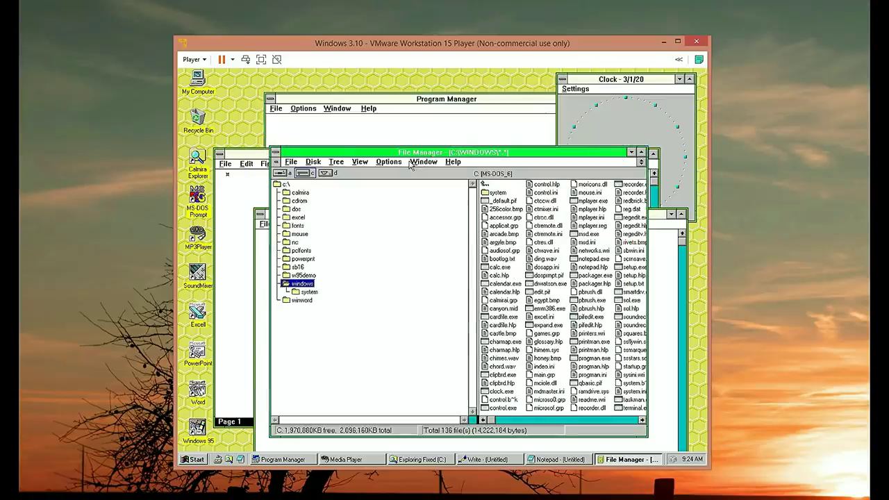
# Show the About information for File Manager and dismiss it
pyautogui.click(453, 162)
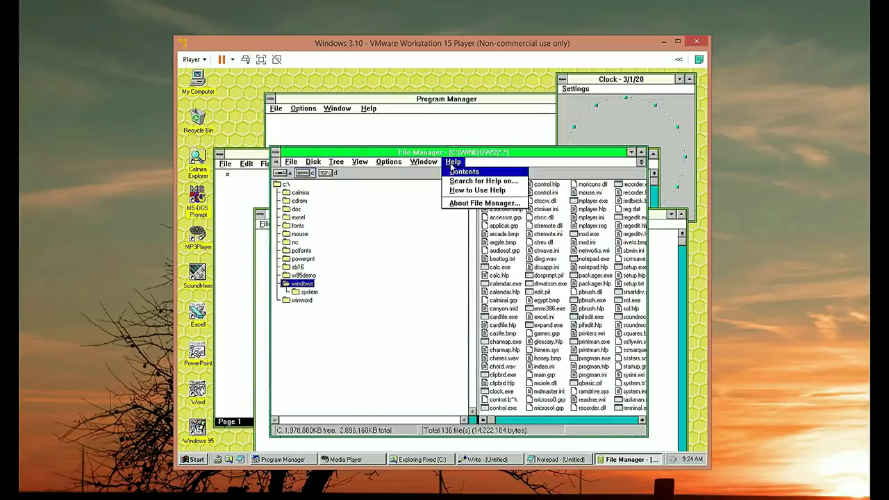
pyautogui.click(464, 203)
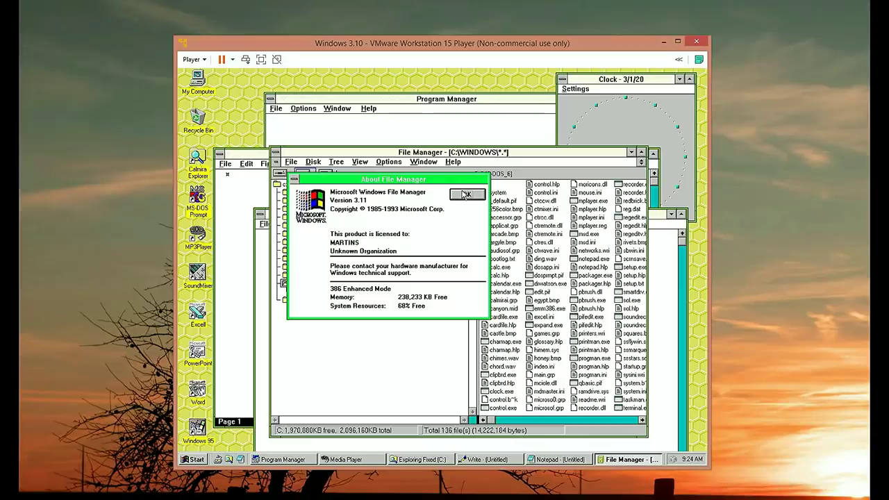
pyautogui.click(464, 196)
# Bring up Calmira Explorer on drive C:, move it over File Manager and view its Tools commands
pyautogui.doubleClick(198, 161)
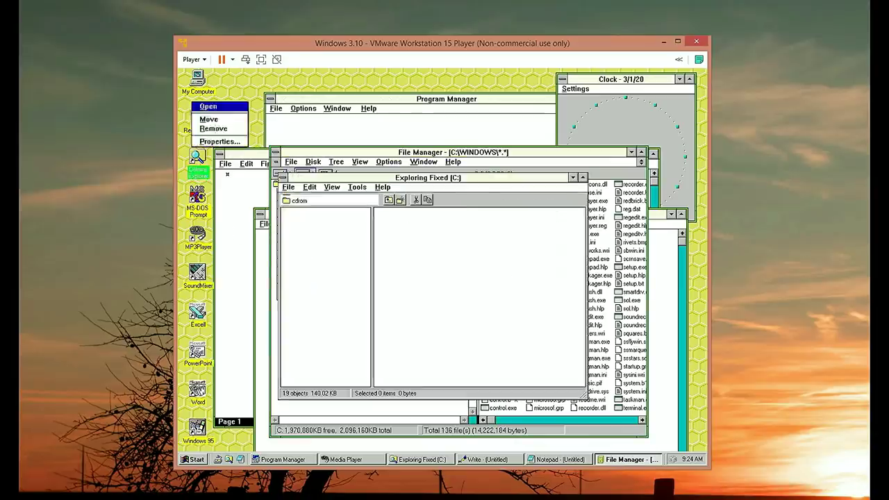
pyautogui.moveTo(363, 182); pyautogui.dragTo(441, 212)
pyautogui.click(434, 216)
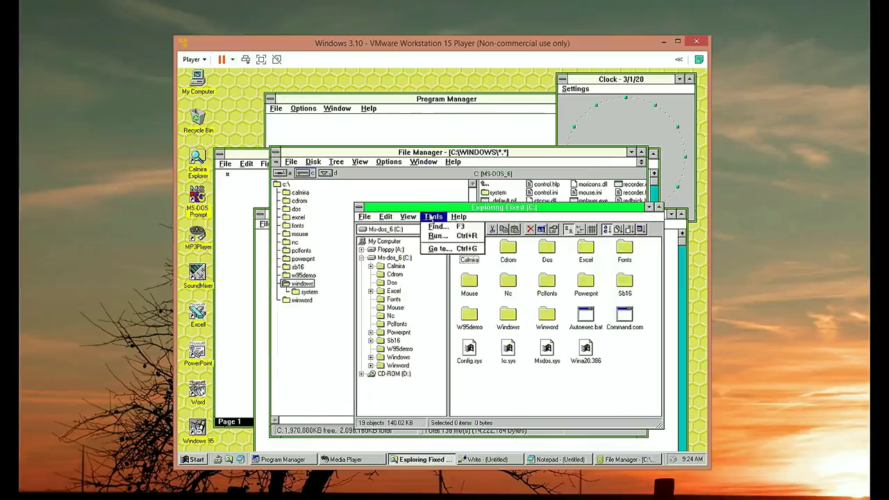
pyautogui.moveTo(392, 217)
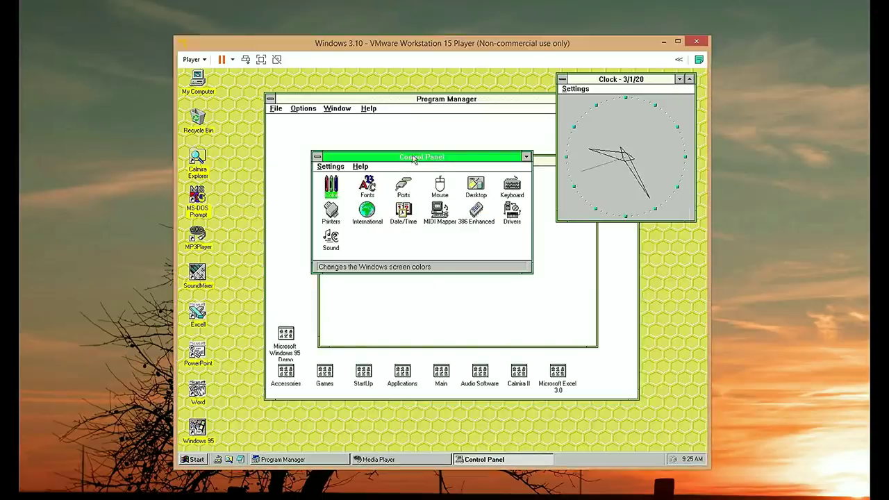
# Reposition the Control Panel window over Program Manager, then view the International settings and close them unchanged
pyautogui.moveTo(403, 158); pyautogui.dragTo(425, 296)
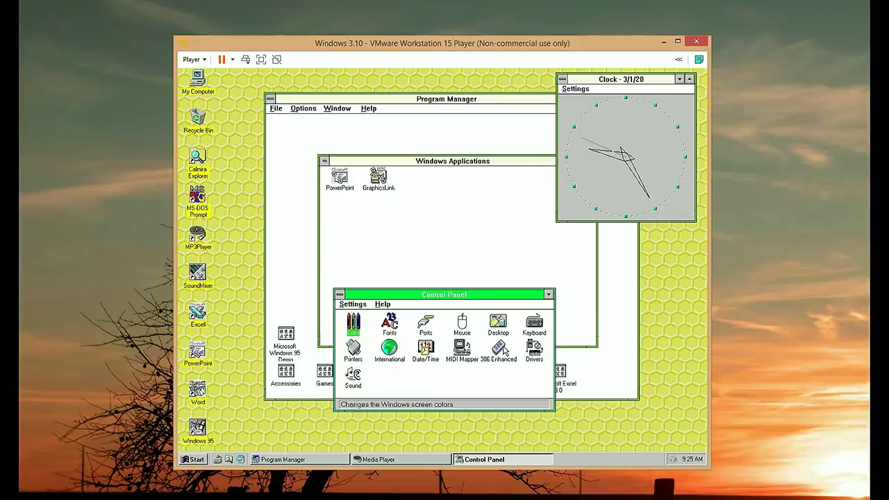
pyautogui.moveTo(500, 297); pyautogui.dragTo(501, 197)
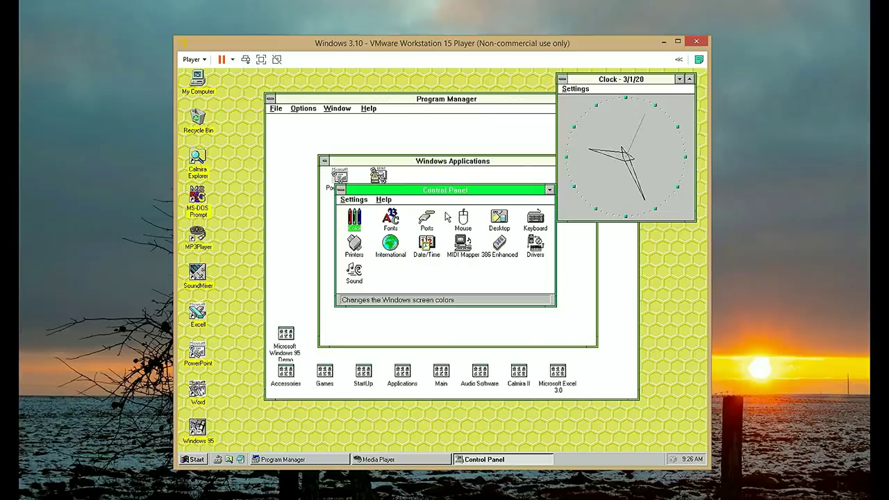
pyautogui.doubleClick(390, 243)
pyautogui.moveTo(401, 201); pyautogui.dragTo(485, 289)
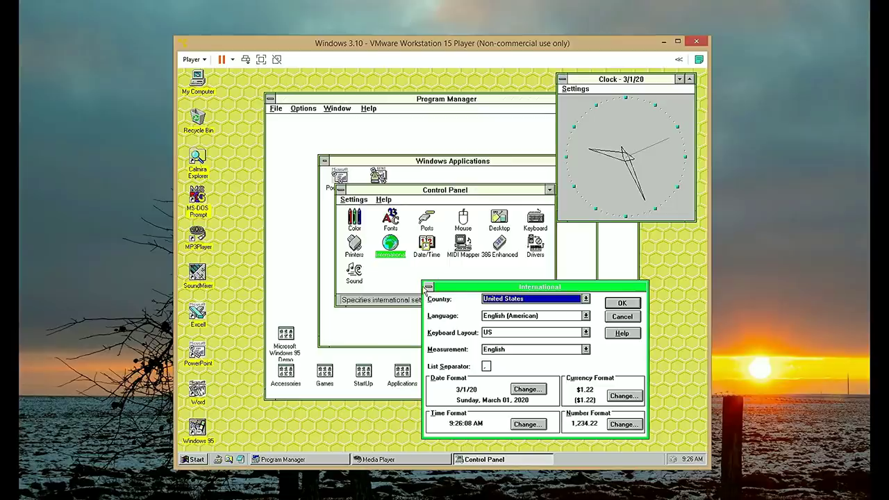
pyautogui.click(428, 287)
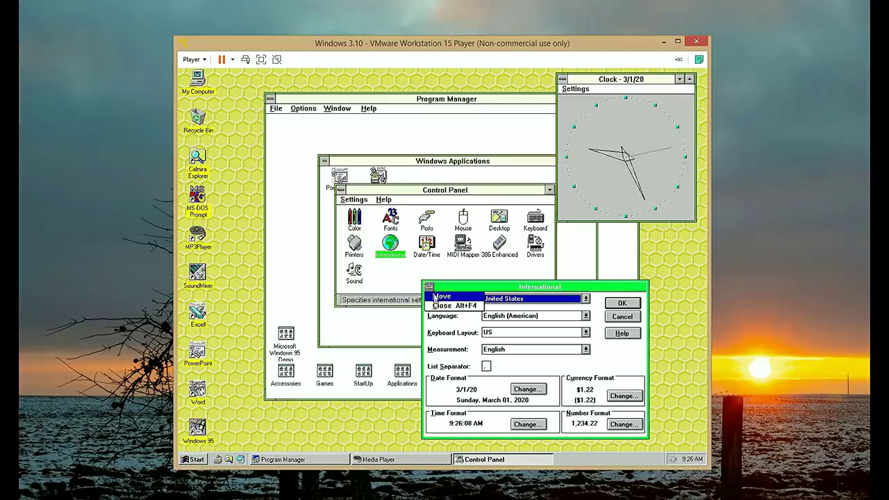
pyautogui.click(442, 305)
# View the list of installed drivers in the Control Panel and close it
pyautogui.doubleClick(534, 249)
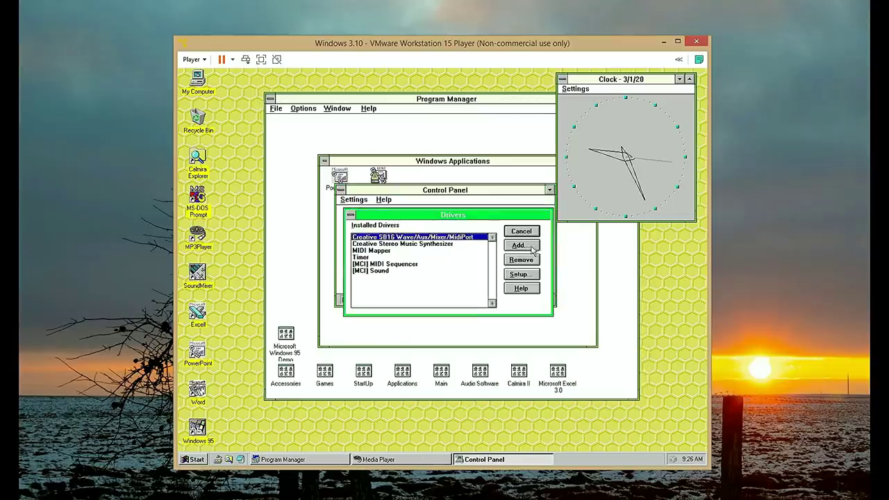
pyautogui.click(350, 215)
pyautogui.click(370, 234)
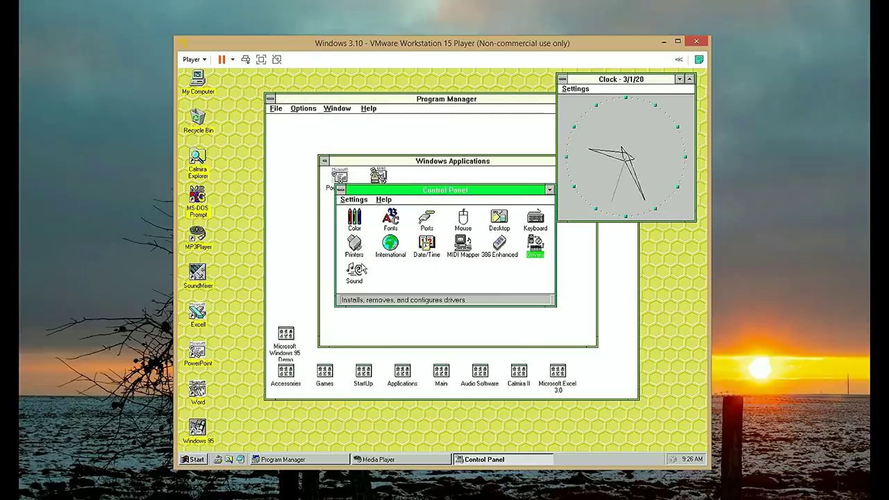
# View the Keyboard settings in the Control Panel and close them
pyautogui.doubleClick(537, 221)
pyautogui.click(347, 200)
pyautogui.click(355, 216)
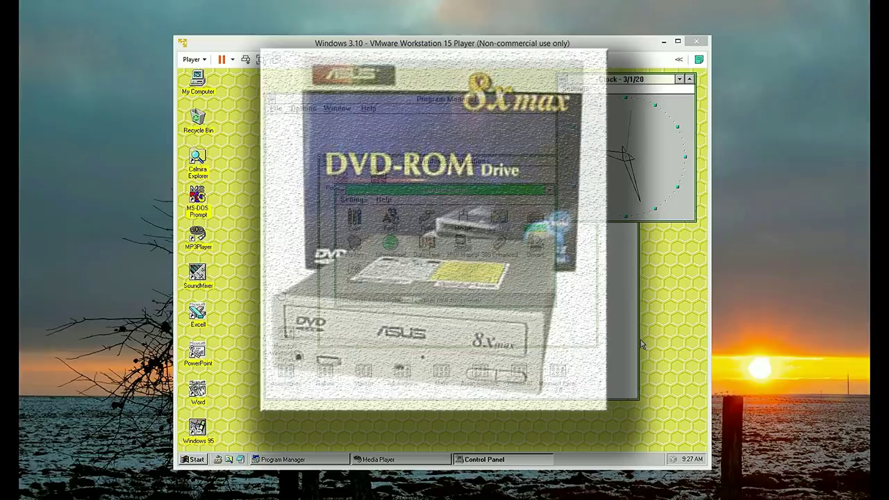
# View the Sound settings in the Control Panel and dismiss them
pyautogui.click(642, 344)
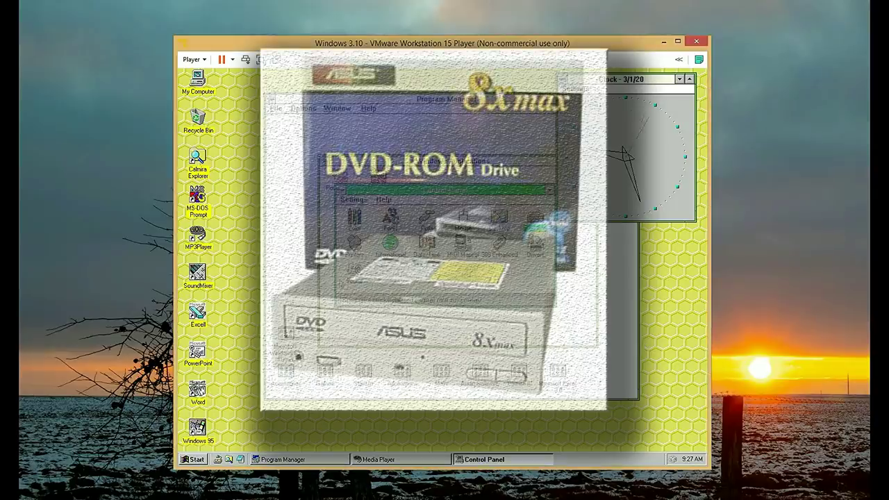
pyautogui.doubleClick(354, 271)
pyautogui.click(359, 216)
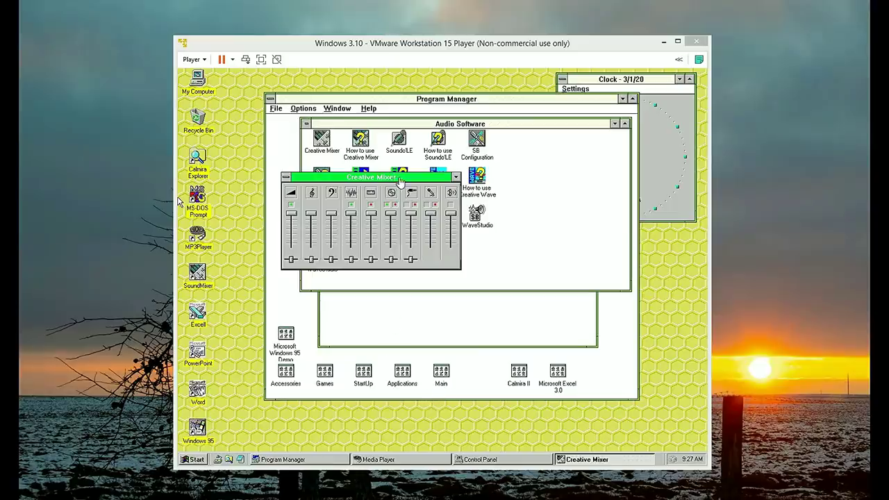
# Move the Creative Mixer window clear of the audio program icons, view its volume sliders and options, and close the mixer
pyautogui.click(187, 201)
pyautogui.moveTo(314, 181); pyautogui.dragTo(502, 262)
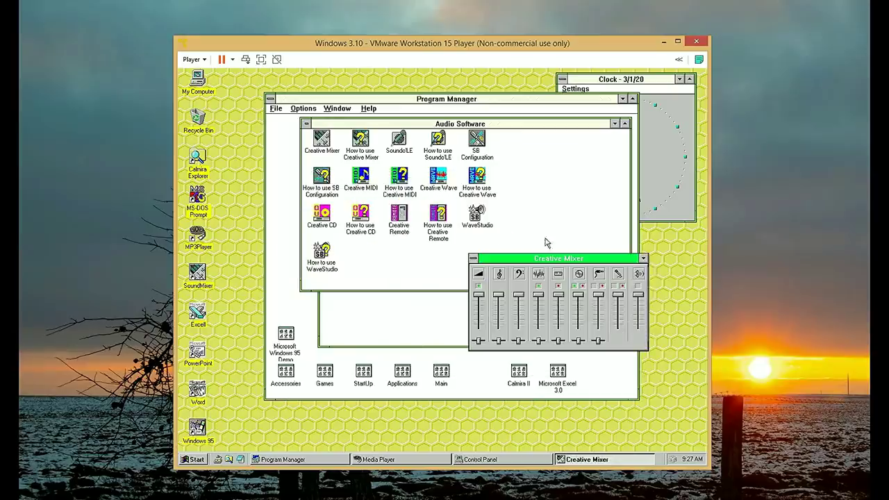
pyautogui.moveTo(560, 258); pyautogui.dragTo(462, 260)
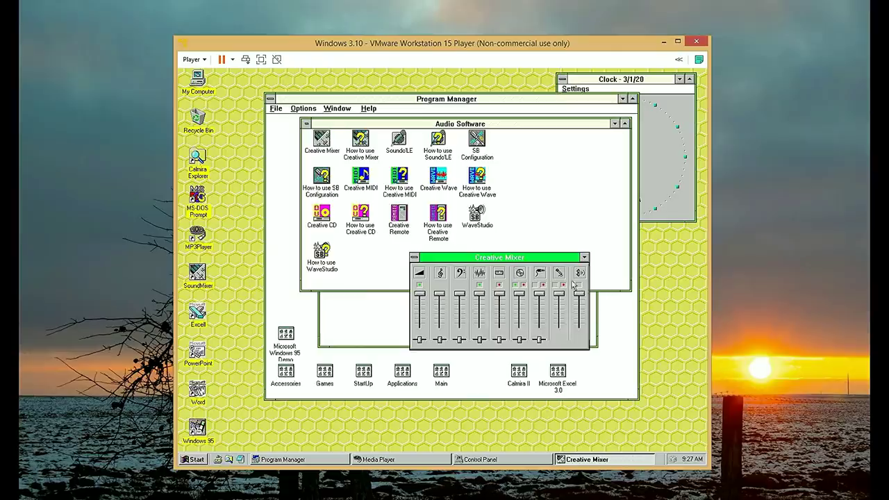
pyautogui.click(414, 258)
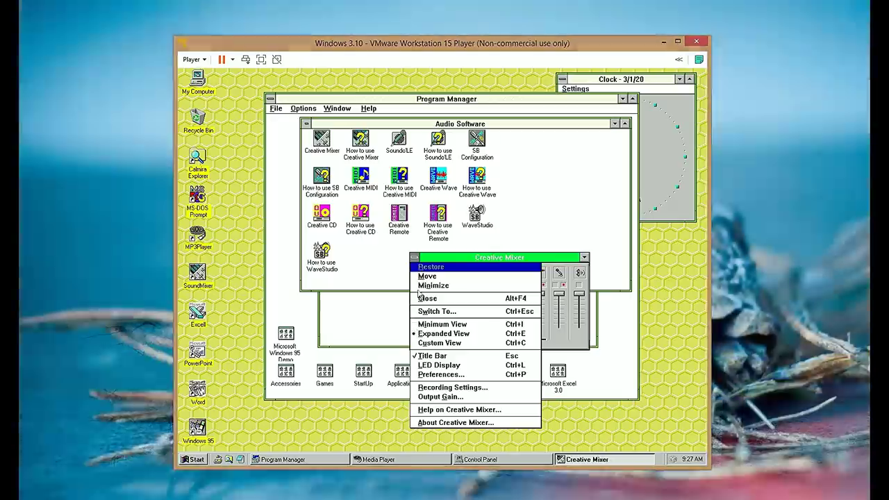
pyautogui.click(431, 298)
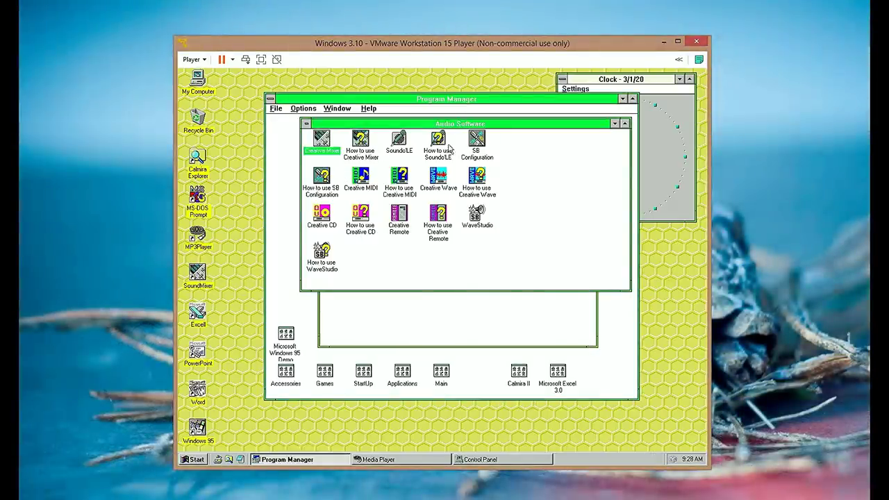
# View the Sound Blaster address, IRQ and DMA settings in SB Configuration and close them unchanged
pyautogui.doubleClick(478, 142)
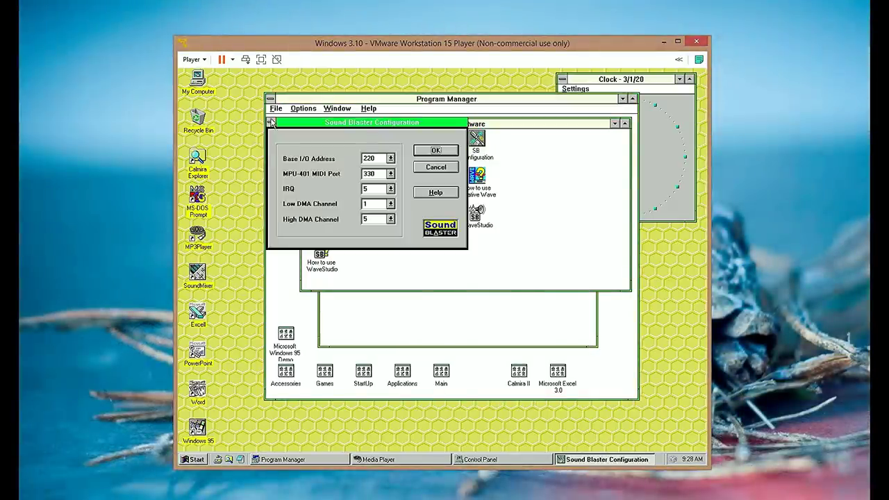
pyautogui.click(272, 122)
pyautogui.click(297, 143)
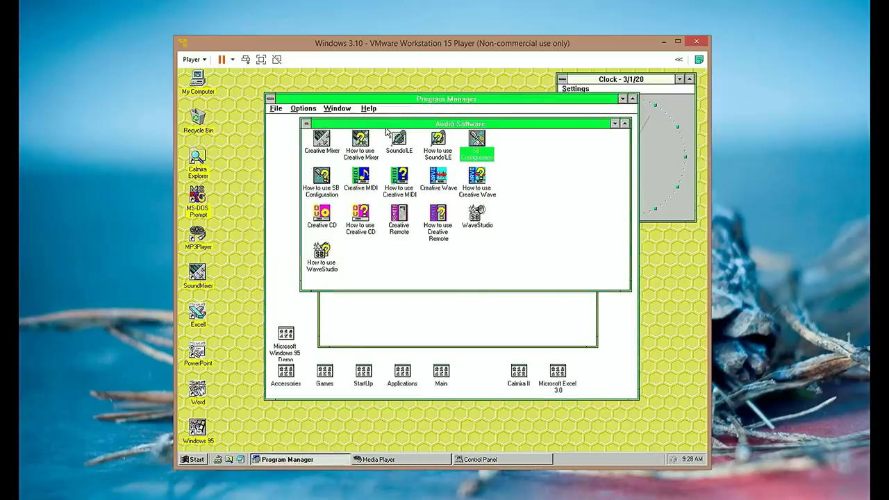
# Close the Audio Software and Windows Applications group windows in Program Manager
pyautogui.click(306, 123)
pyautogui.click(333, 182)
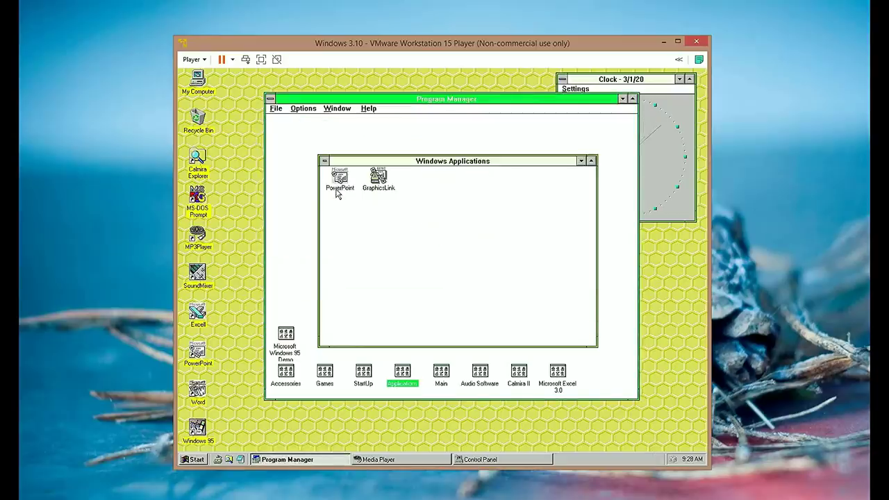
pyautogui.click(326, 162)
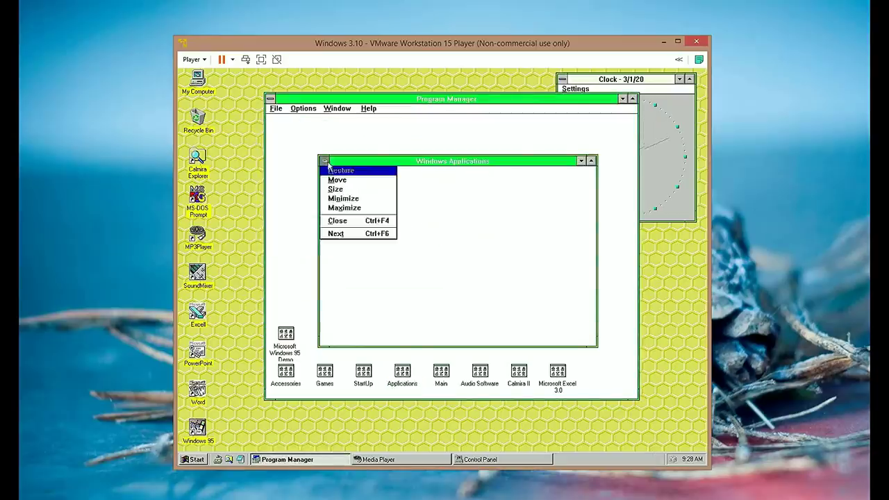
pyautogui.click(345, 221)
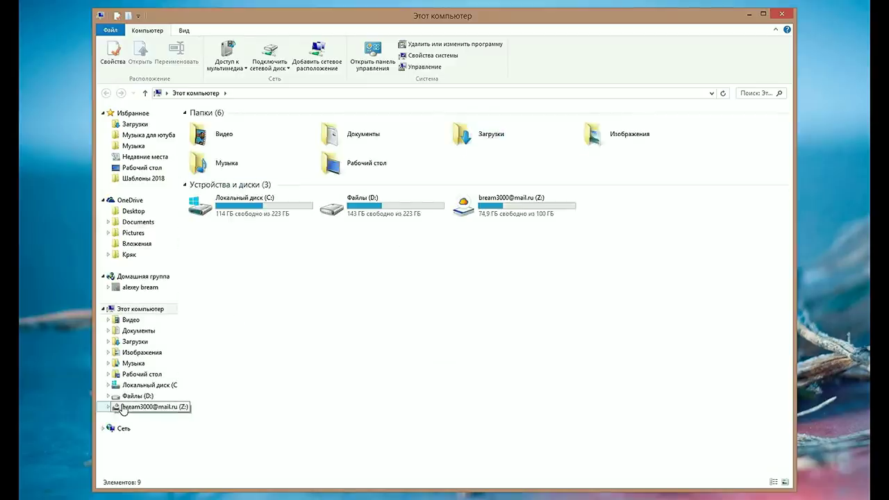
# Switch to File Explorer on the host computer and open the contents of the Z: drive
pyautogui.click(123, 407)
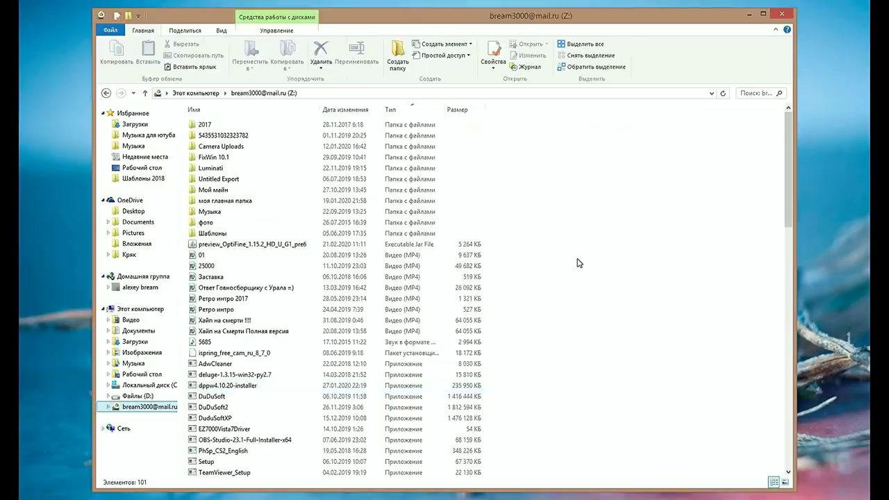